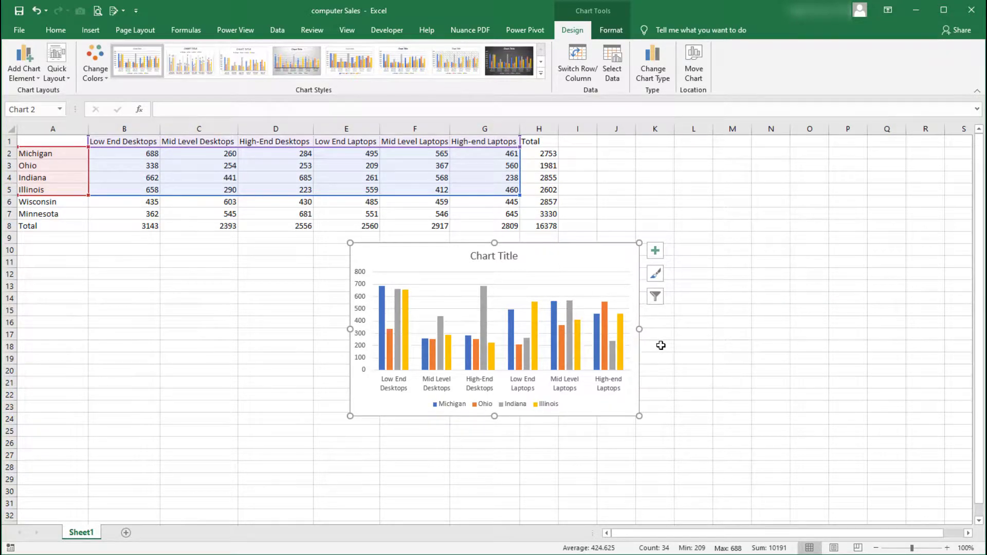
Move the Michigan-to-Illinois column chart further left beneath the sales table.
left_click_drag(624, 262, 458, 266)
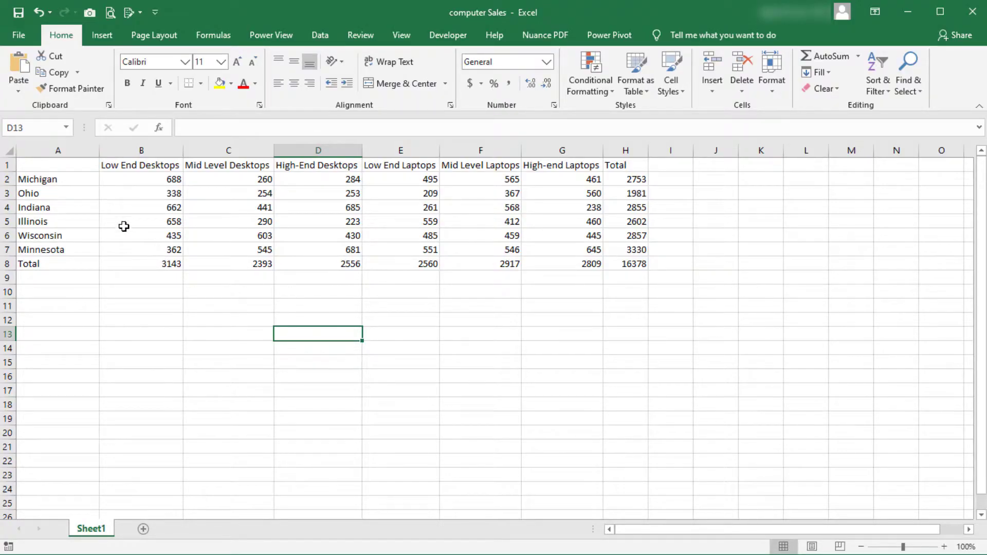
Insert a 2-D clustered column chart from A1:C5 and move it to the empty area below the sales table.
left_click_drag(66, 167, 207, 218)
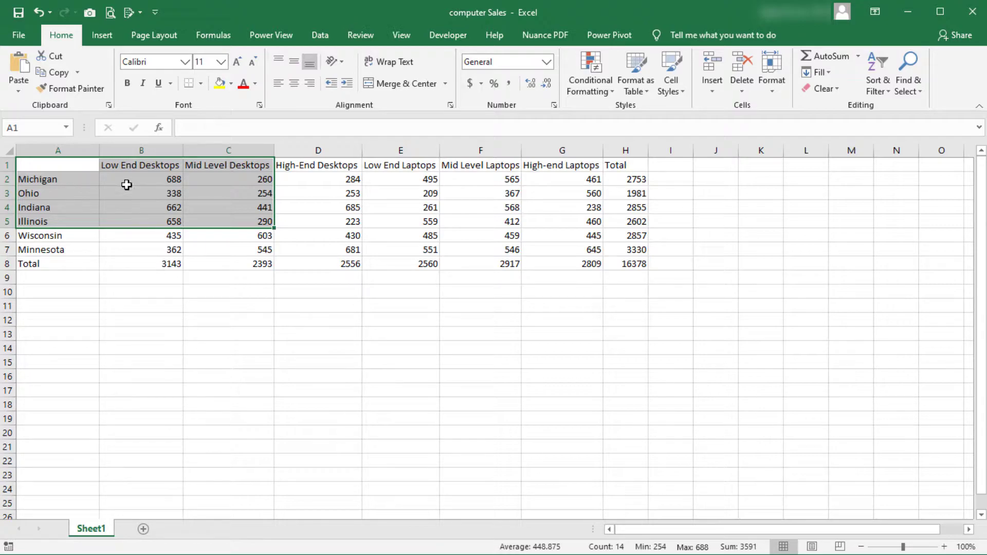
left_click(101, 36)
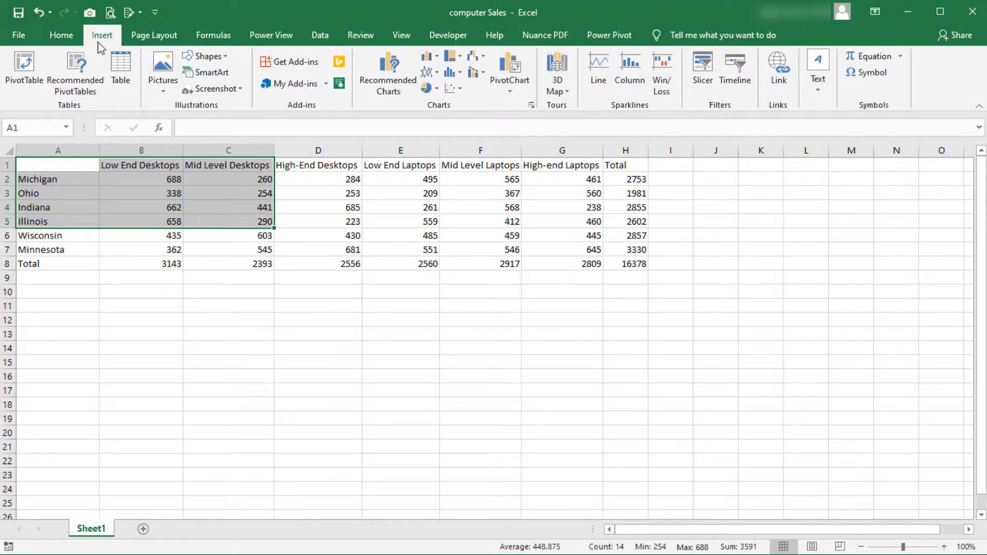
left_click(426, 57)
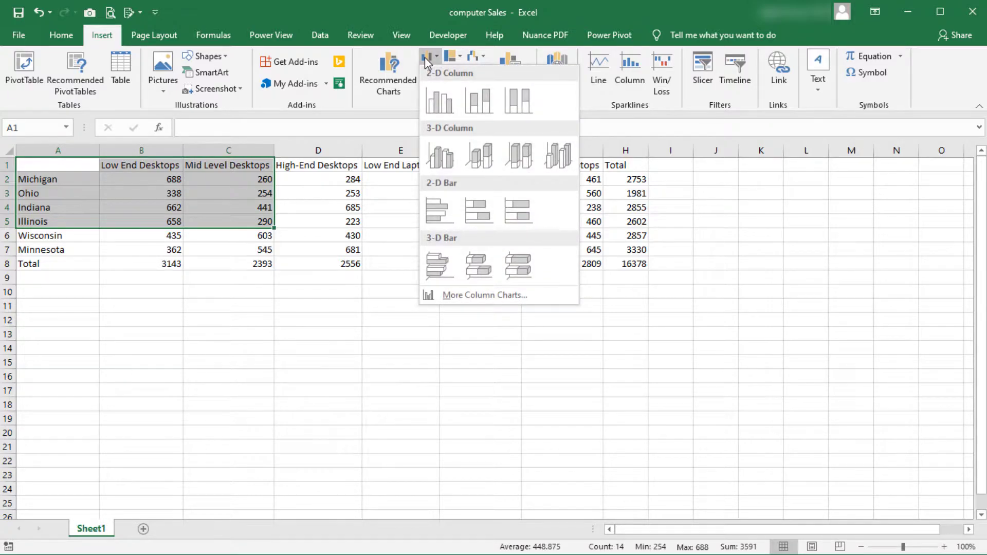
left_click(438, 95)
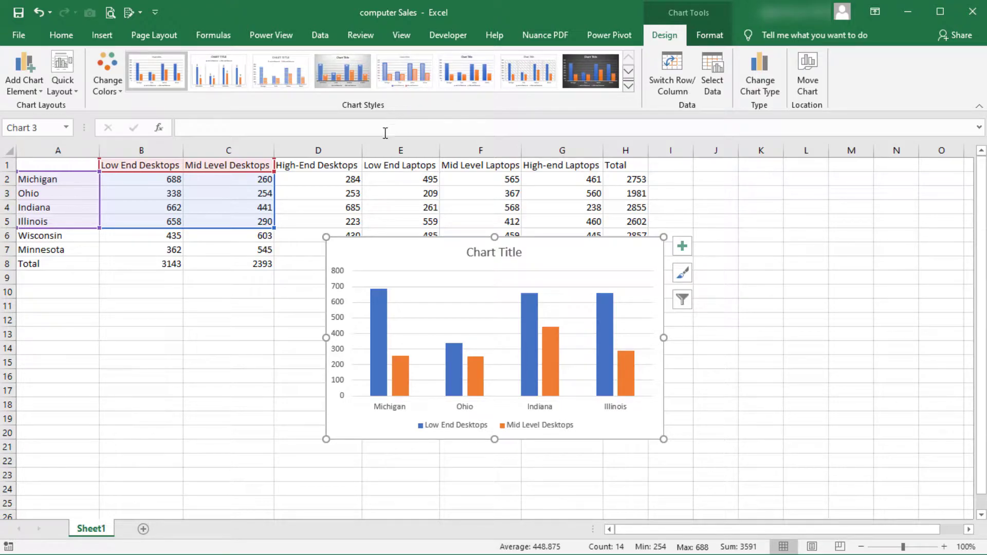
left_click_drag(398, 250, 321, 300)
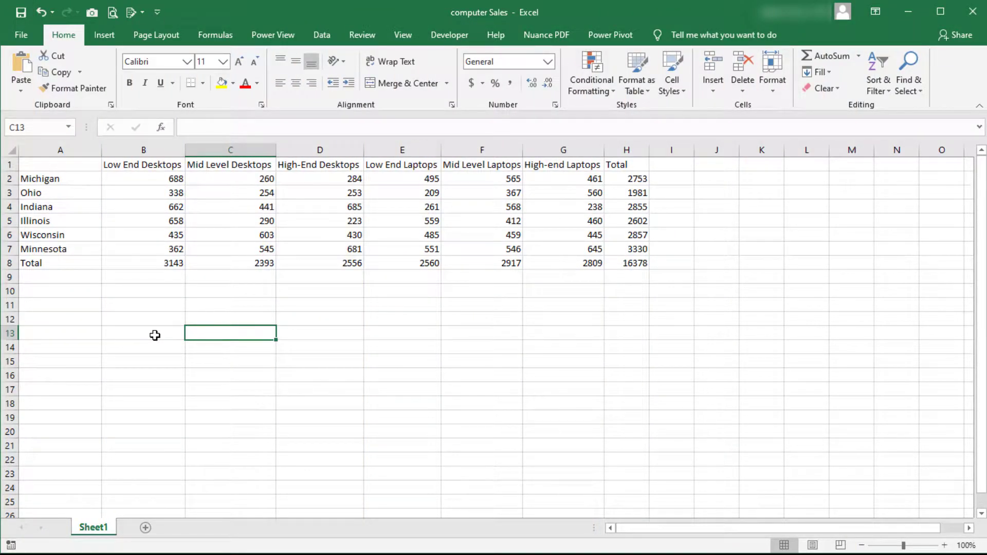
Insert a 2-D clustered column chart from B2:G4, leaving out the headings, and place it below the table under columns A to D.
left_click_drag(148, 182, 559, 202)
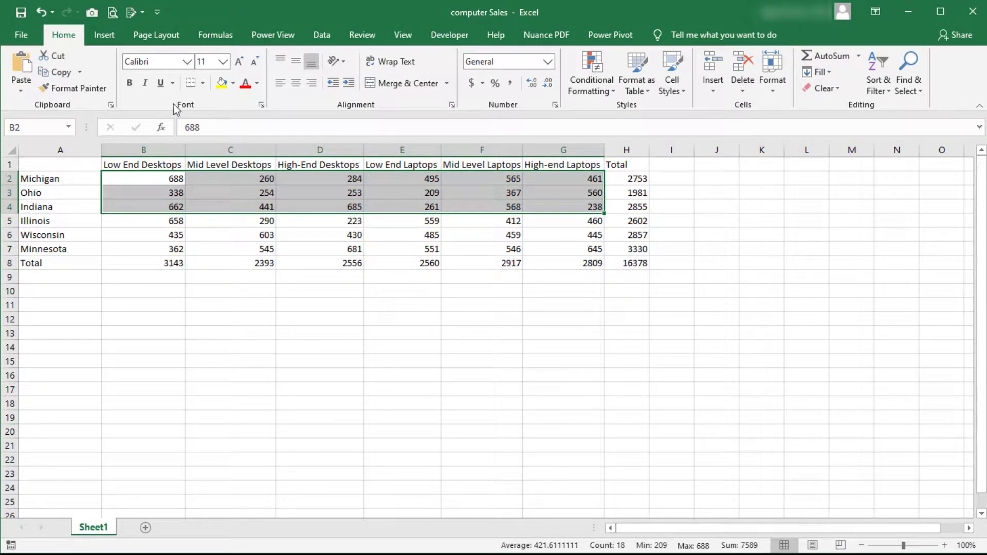
left_click(103, 37)
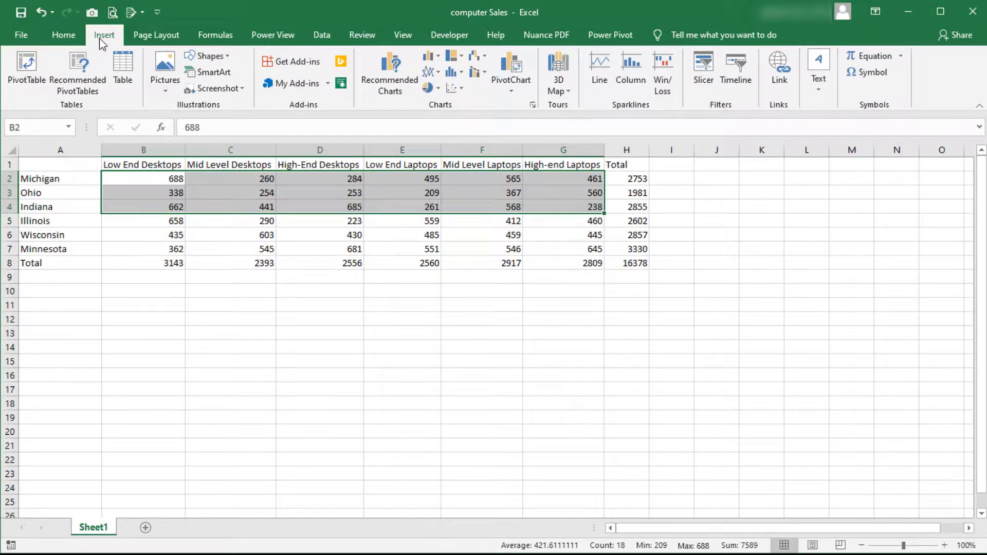
left_click(433, 60)
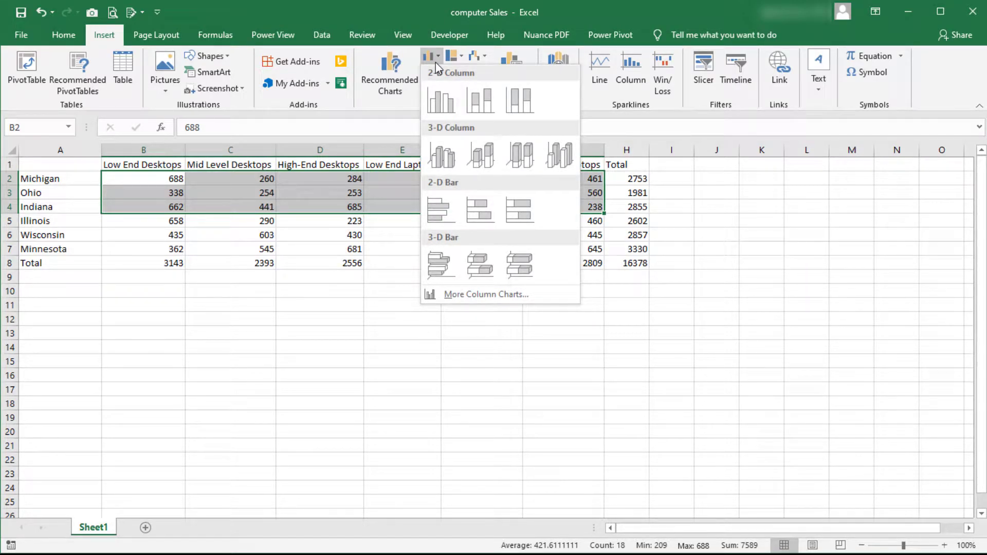
left_click(441, 100)
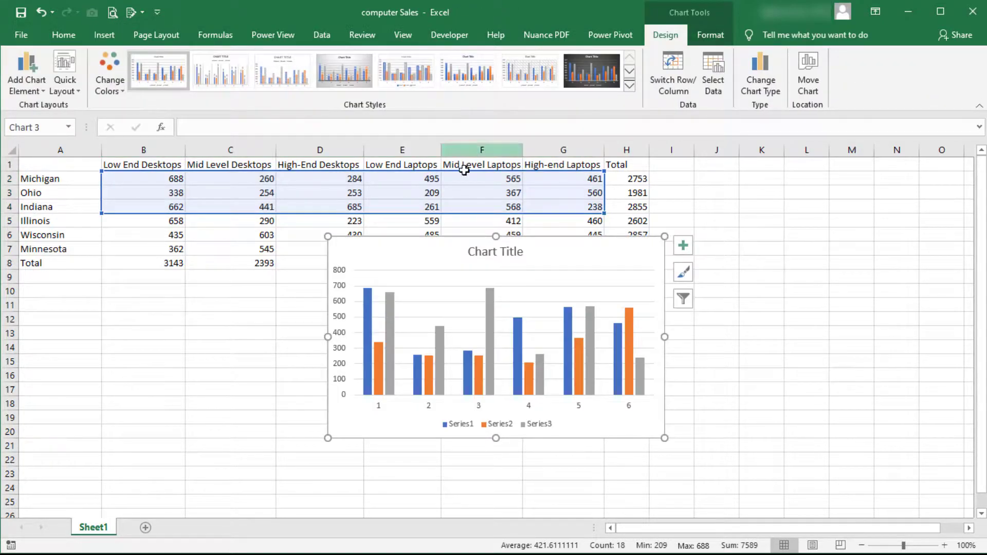
left_click_drag(400, 326, 260, 304)
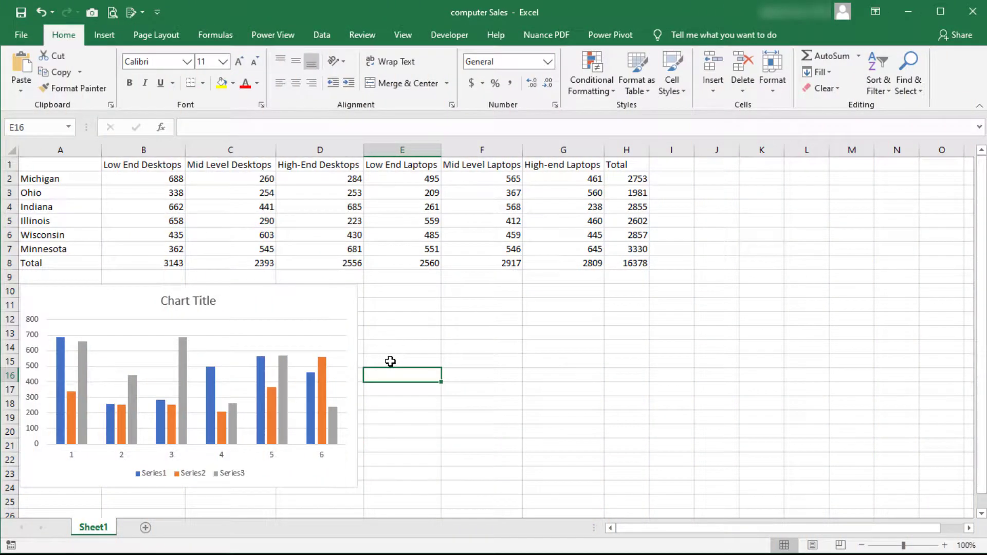
Insert a 2-D clustered column chart from A1:G4, headings included, and place it beside the existing chart below the table.
left_click_drag(72, 165, 540, 201)
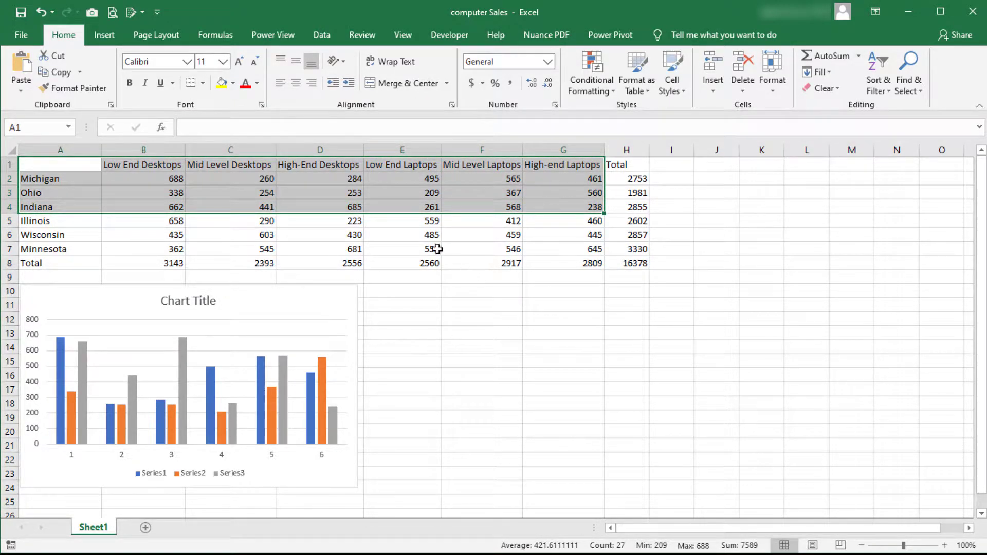
left_click(119, 41)
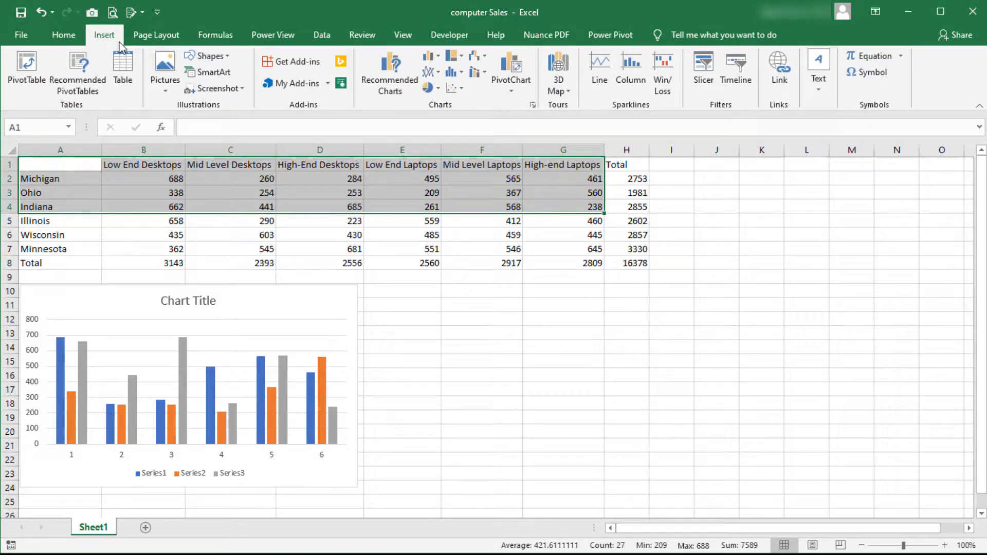
left_click(424, 57)
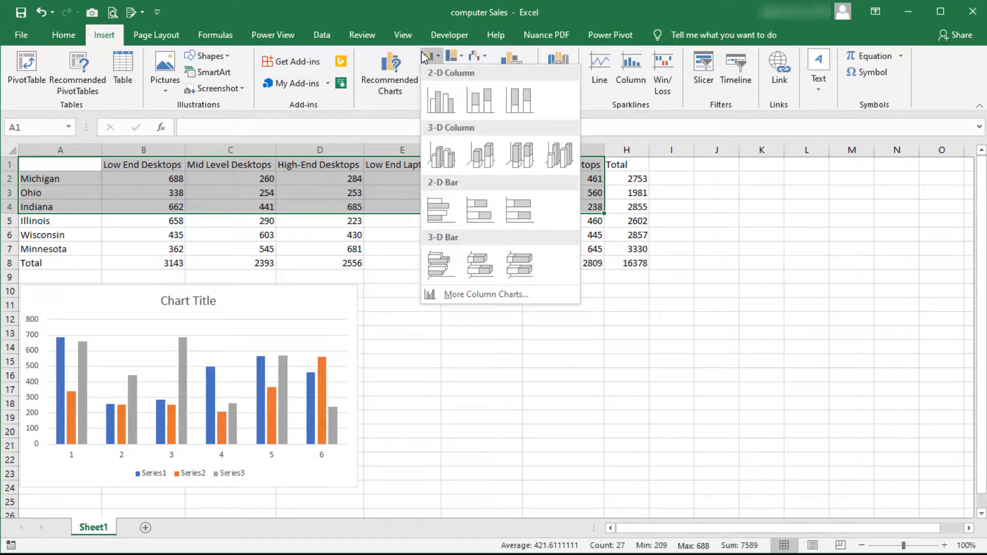
left_click(437, 93)
left_click_drag(555, 253, 622, 297)
left_click(767, 392)
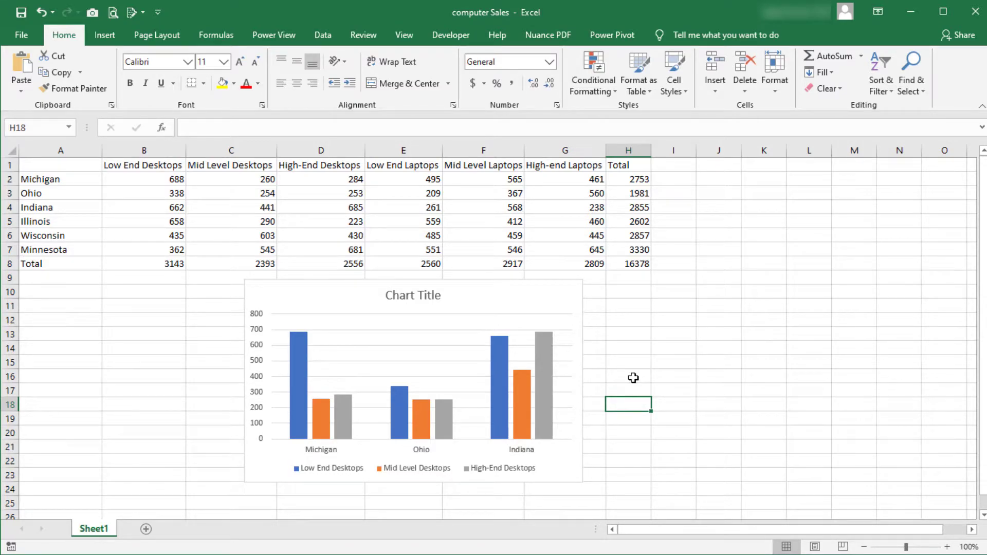
Switch the rows and columns of the chart comparing desktop sales in Michigan, Ohio and Indiana.
left_click(553, 306)
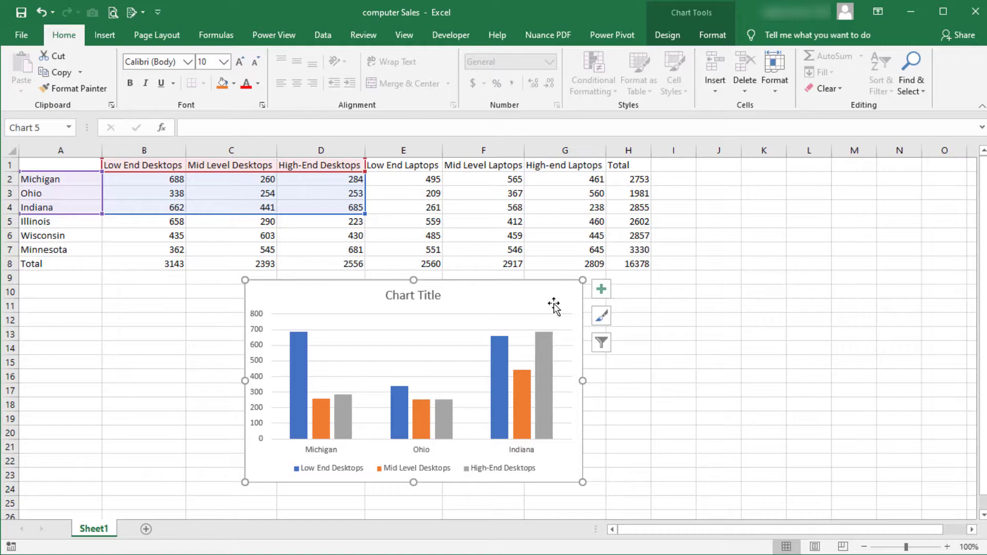
left_click(677, 44)
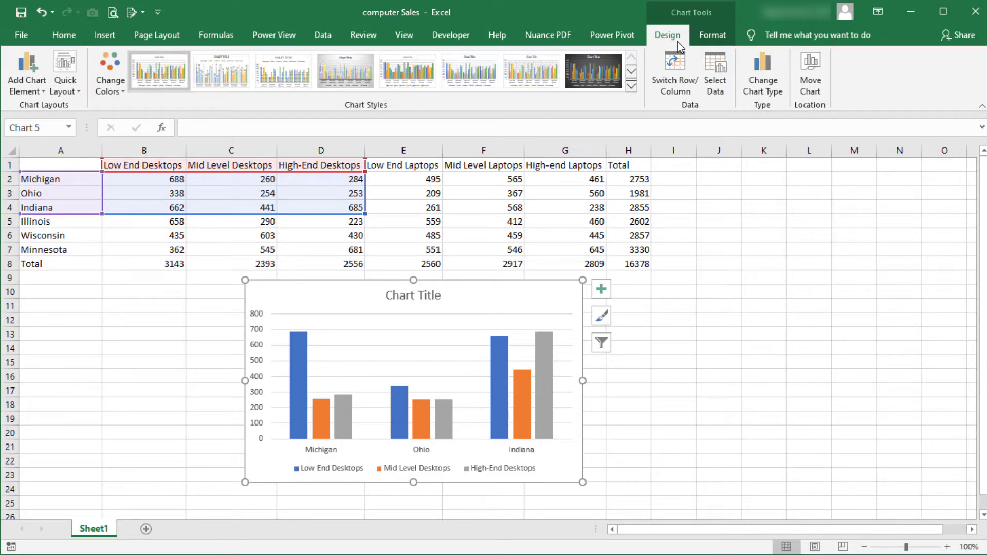
left_click(695, 63)
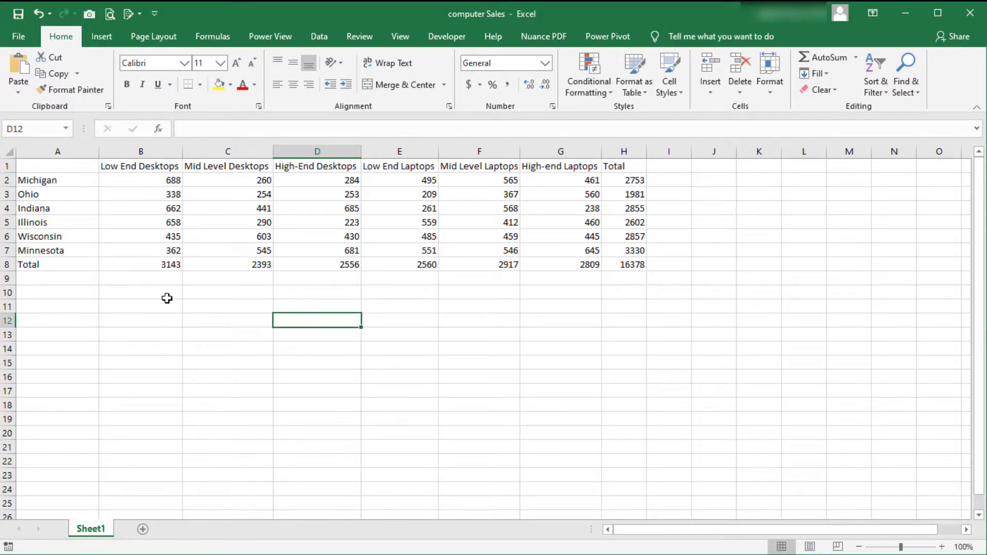
Insert a 2-D clustered column chart from the non-adjacent ranges A1:G1, A3:G3 and A7:G7, and move it below the table.
left_click_drag(88, 172, 536, 162)
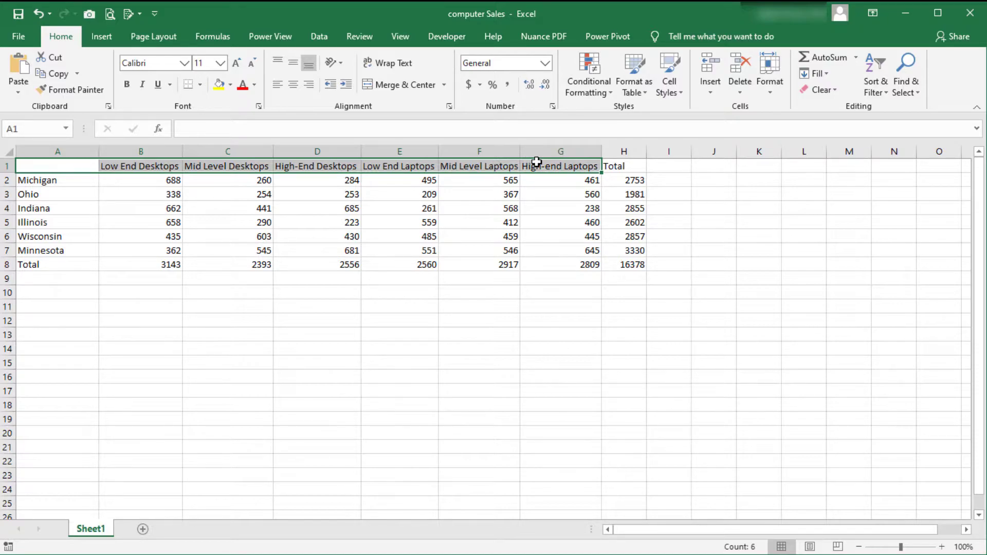
key("ctrl")
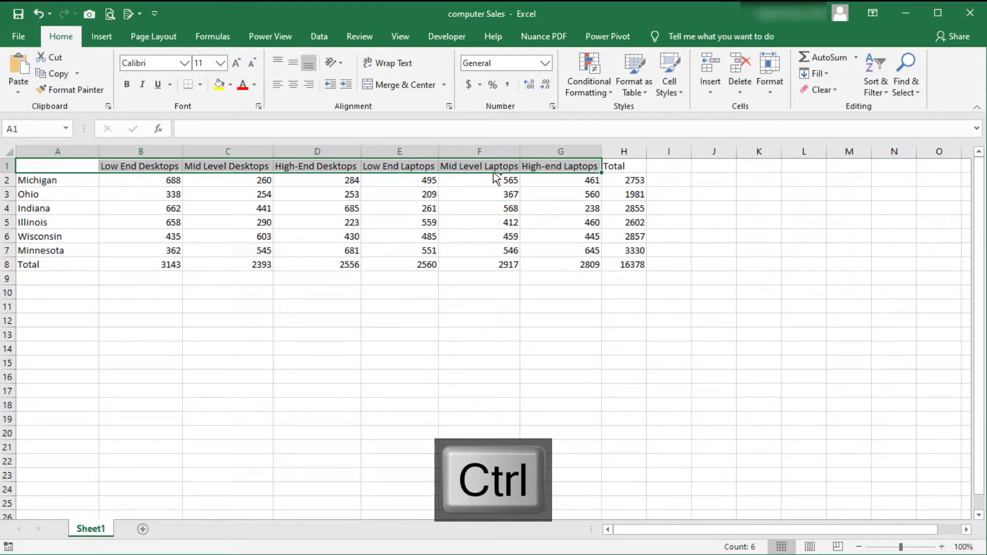
left_click(75, 197, "ctrl")
left_click_drag(74, 197, 549, 198)
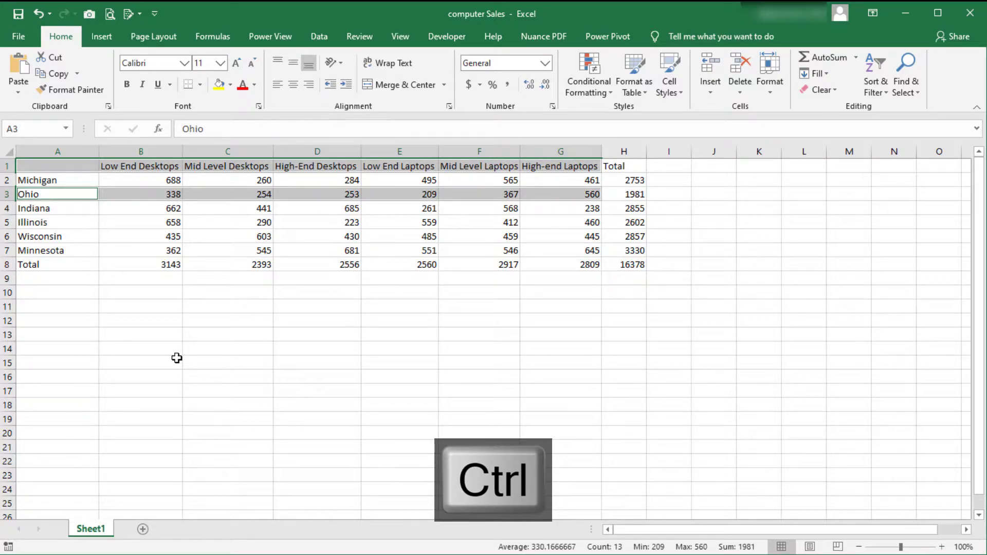
left_click_drag(58, 251, 530, 250)
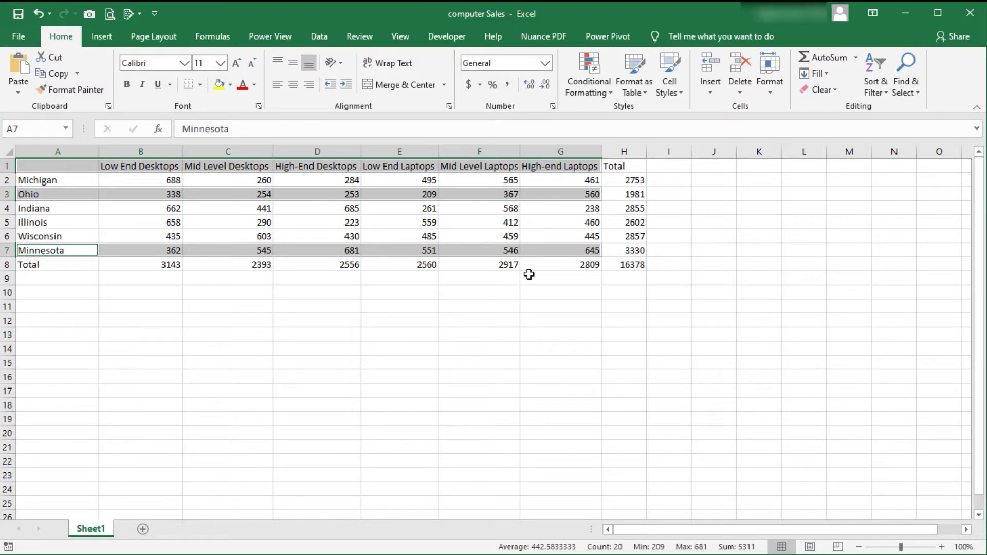
left_click(114, 41)
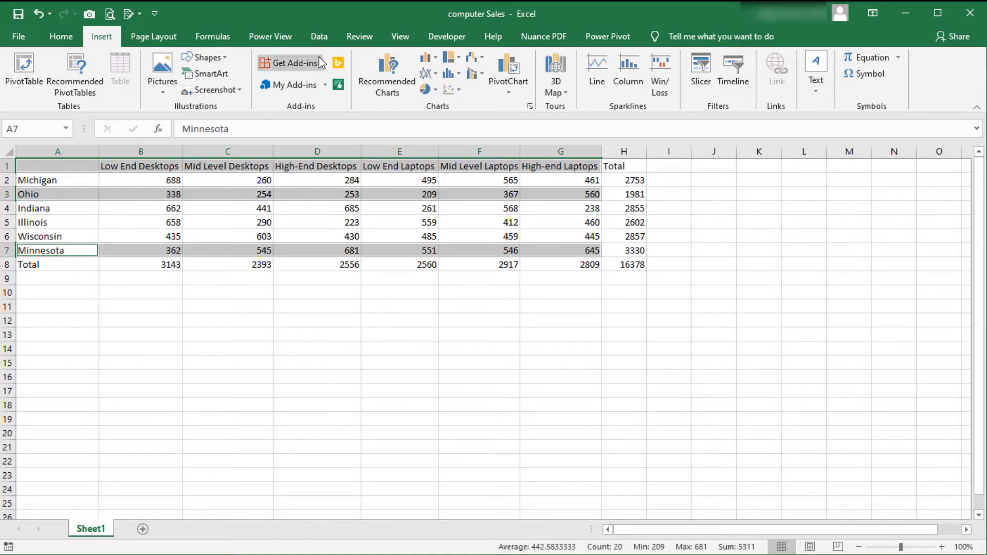
left_click(429, 59)
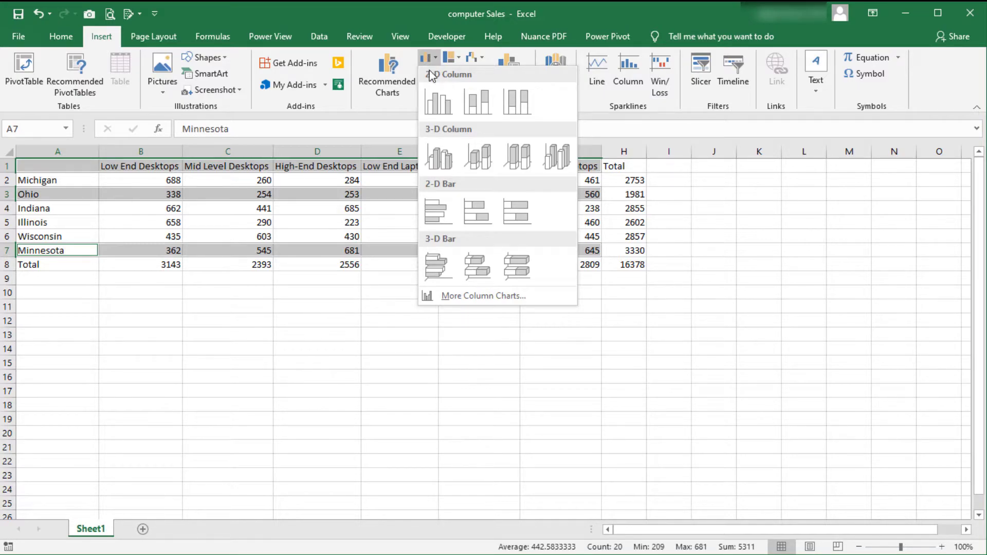
left_click(439, 91)
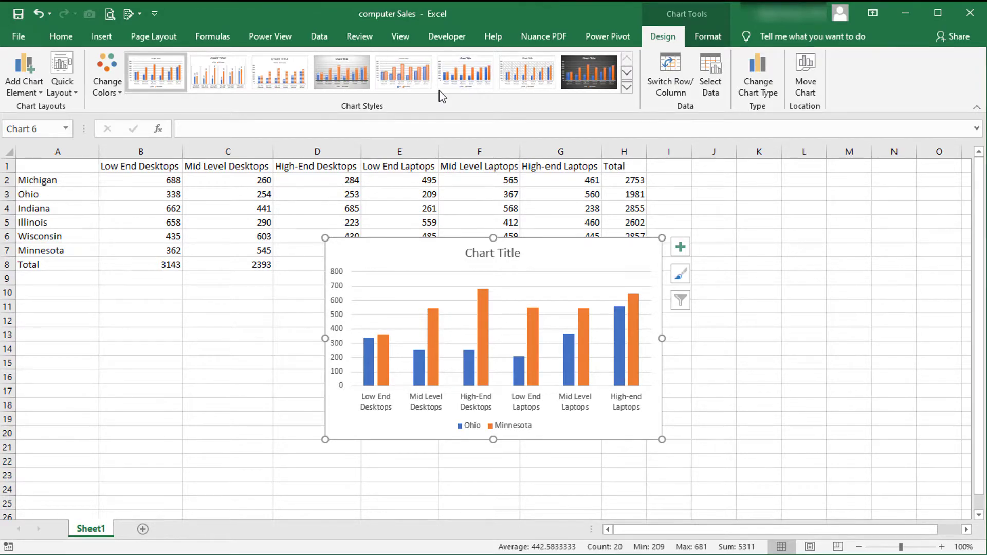
left_click_drag(538, 257, 440, 301)
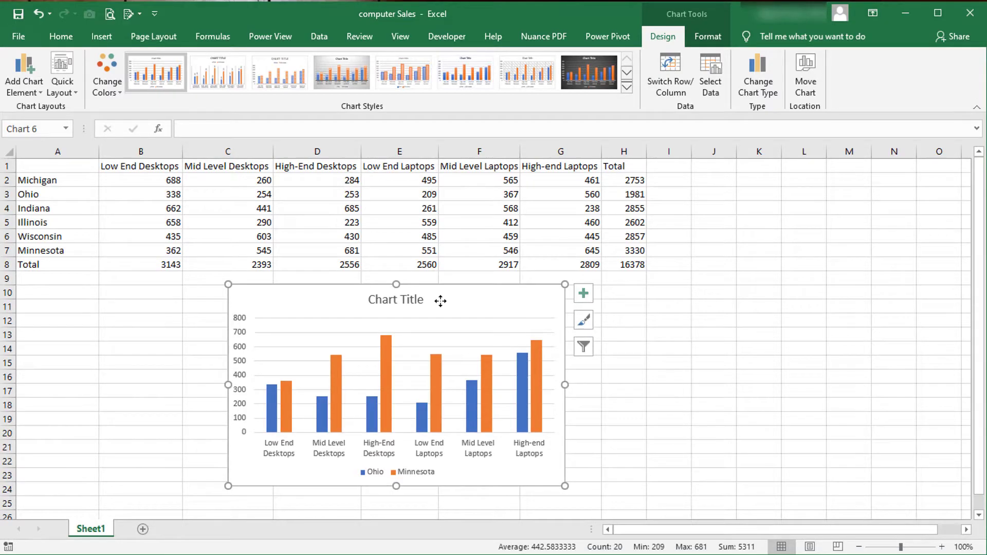
left_click(599, 352)
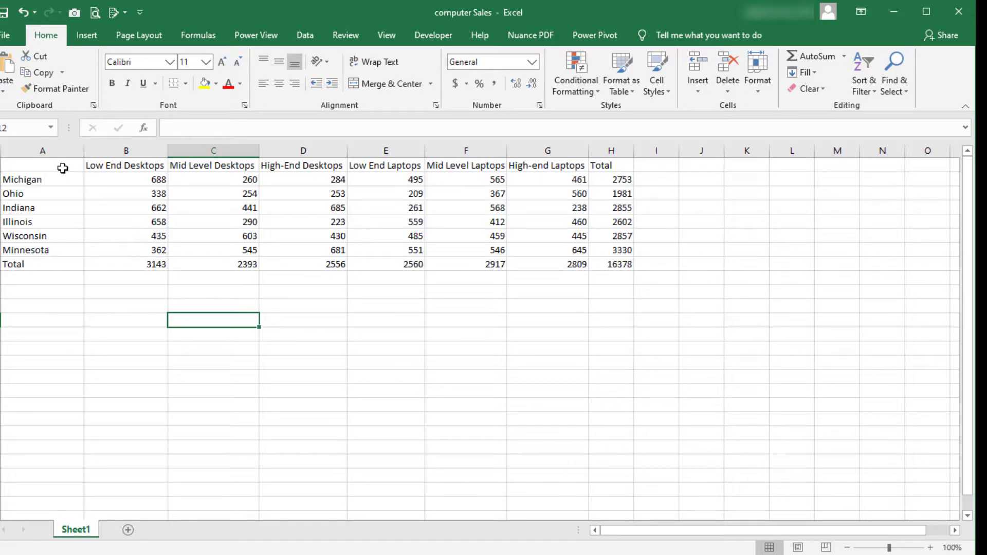
Insert a 2-D clustered column chart from A1:D5, move it below the table and deselect it.
left_click(63, 168)
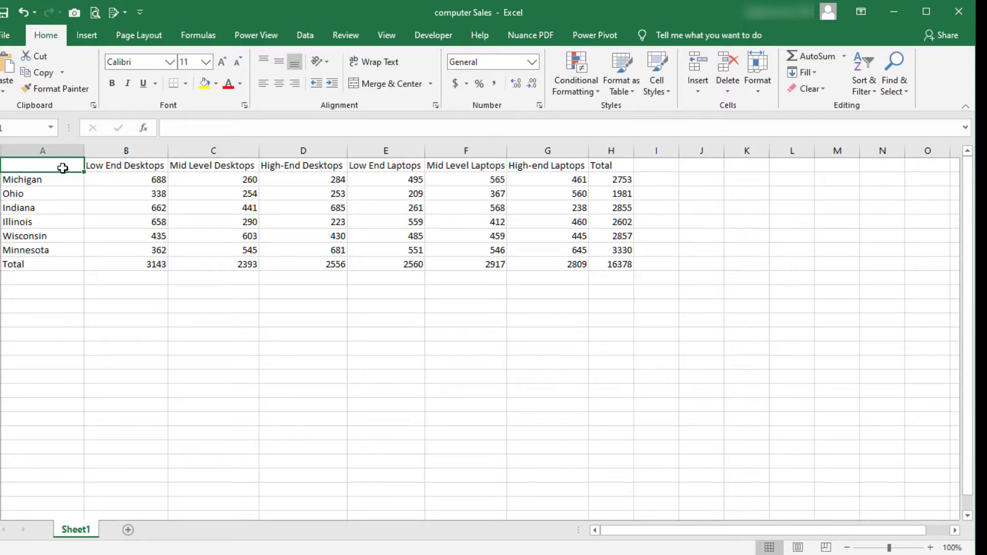
key("shift")
left_click(281, 220, "shift")
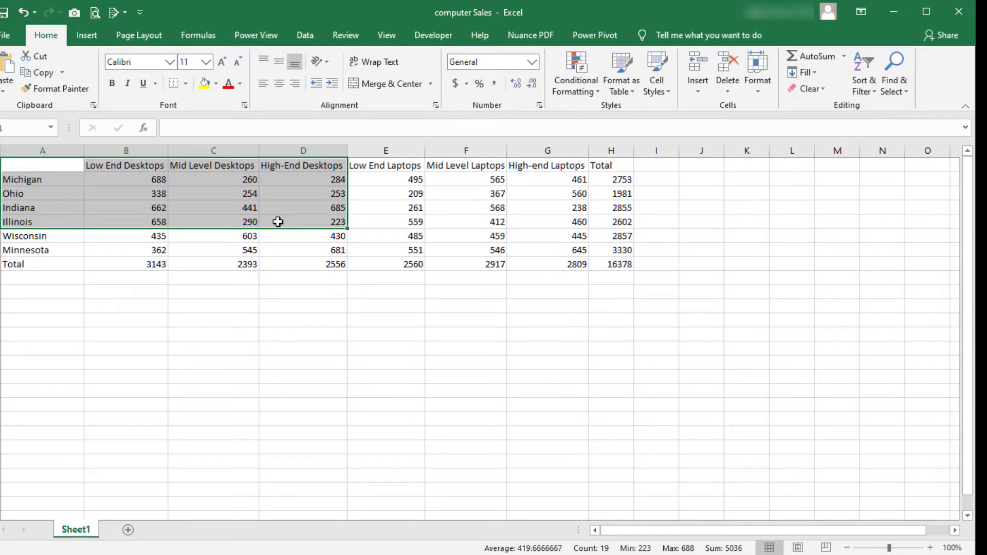
left_click(99, 44)
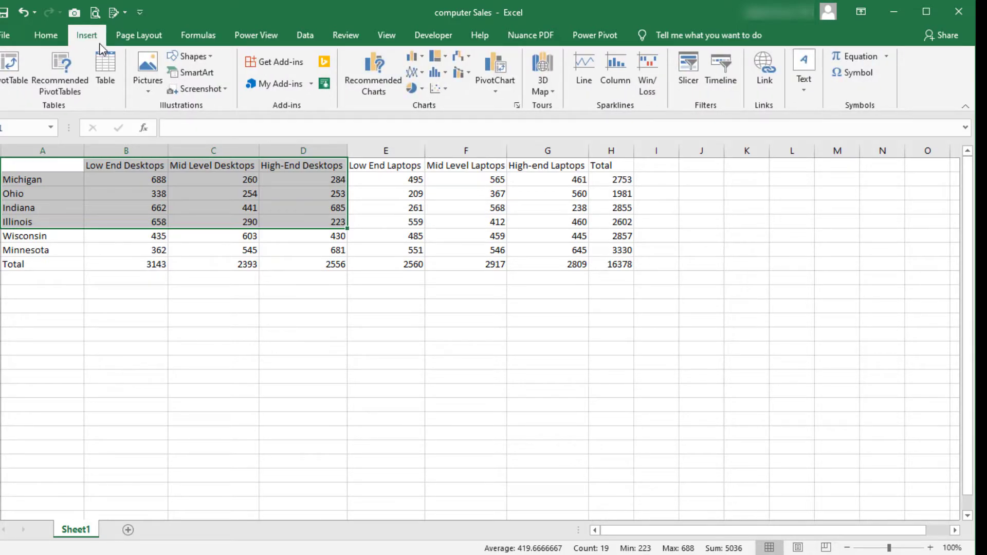
left_click(409, 58)
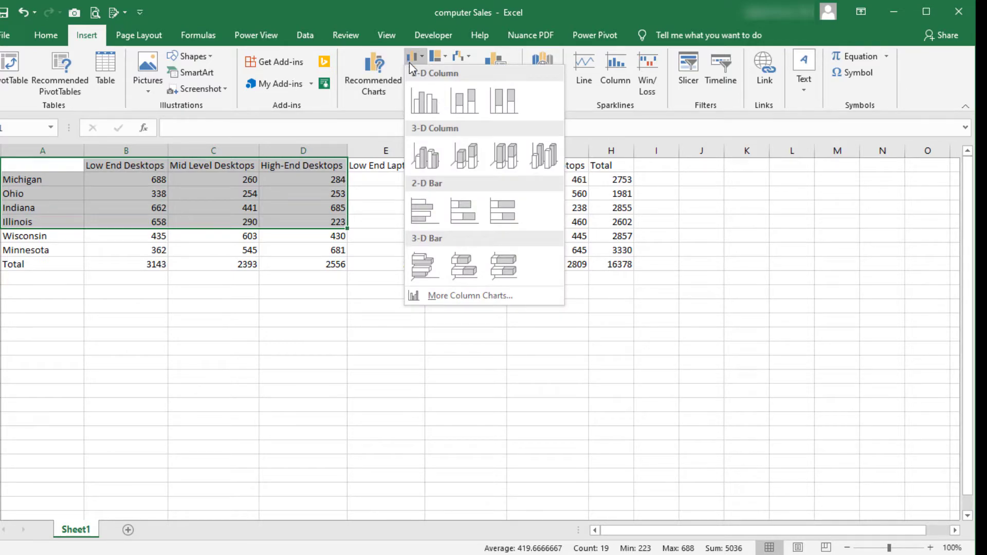
left_click(431, 95)
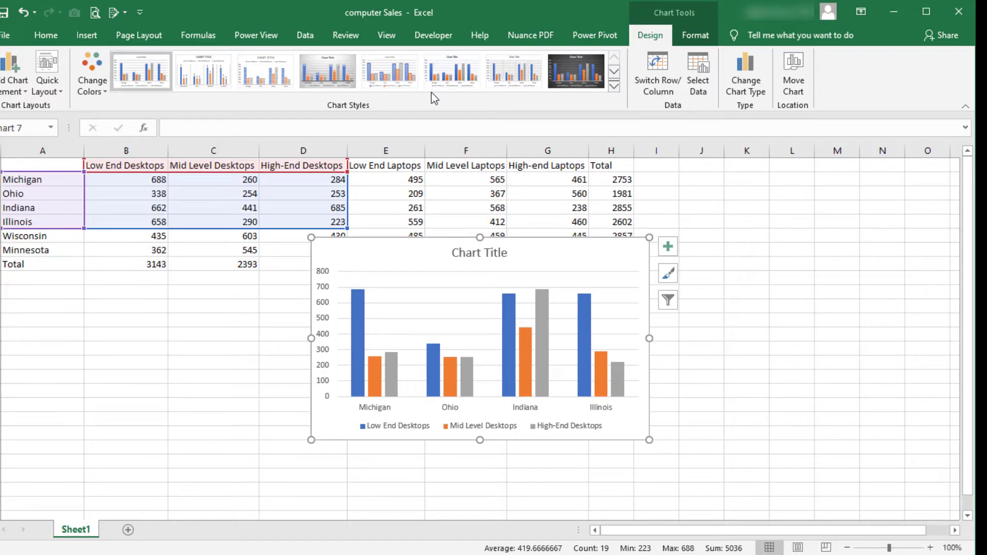
left_click_drag(577, 260, 509, 306)
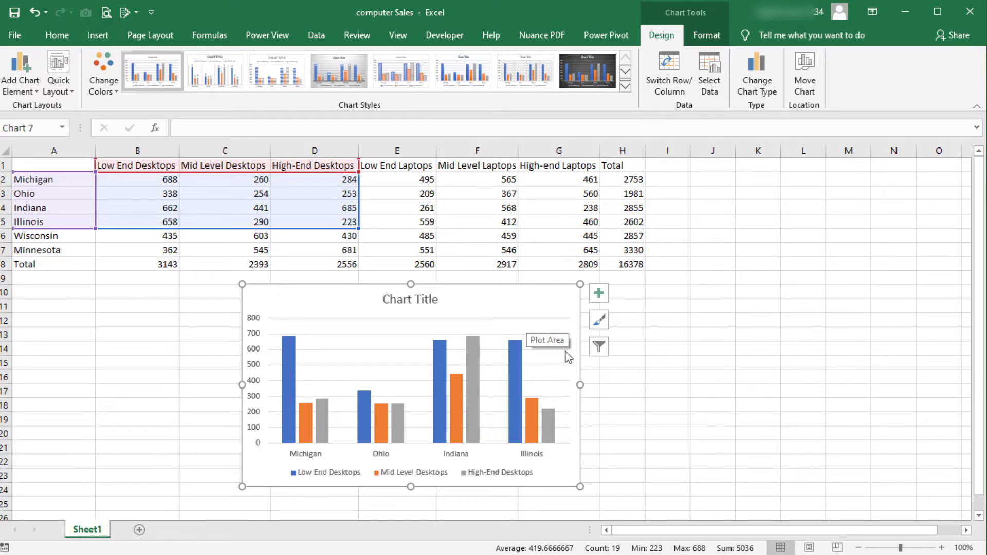
left_click(662, 387)
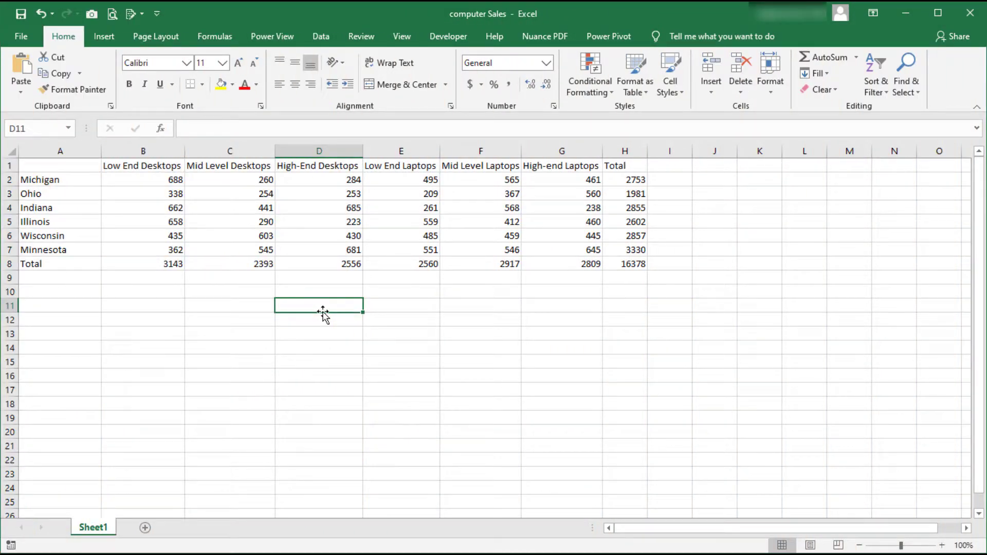
Insert a 2-D clustered column chart from the non-adjacent ranges A1:A7 and H1:H7, and move it below the table.
left_click_drag(72, 166, 60, 249)
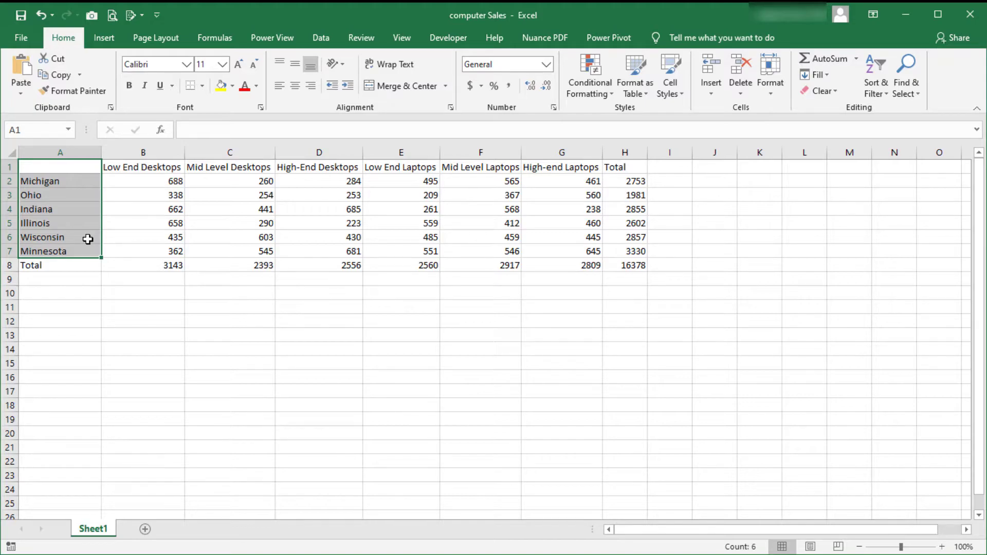
left_click_drag(616, 166, 622, 249, "ctrl")
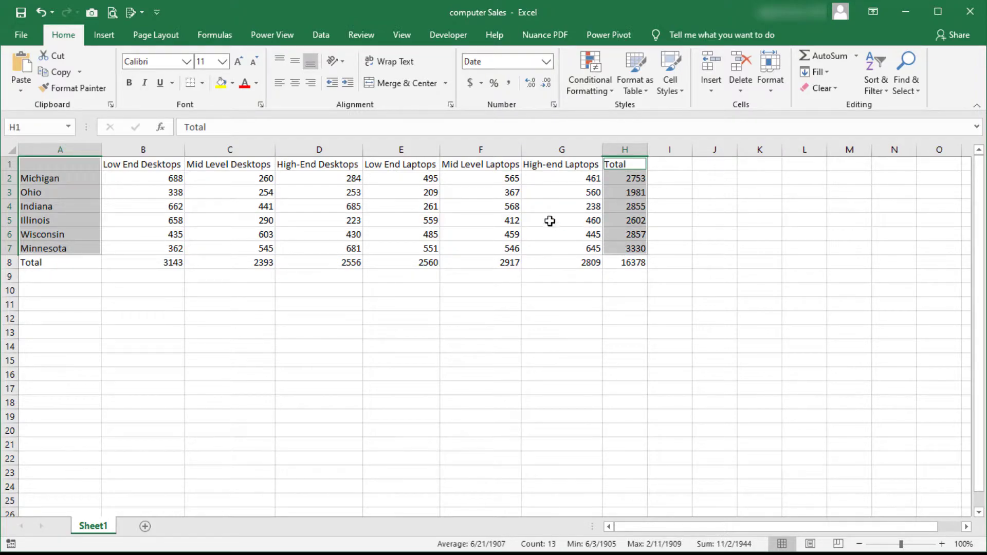
left_click(109, 43)
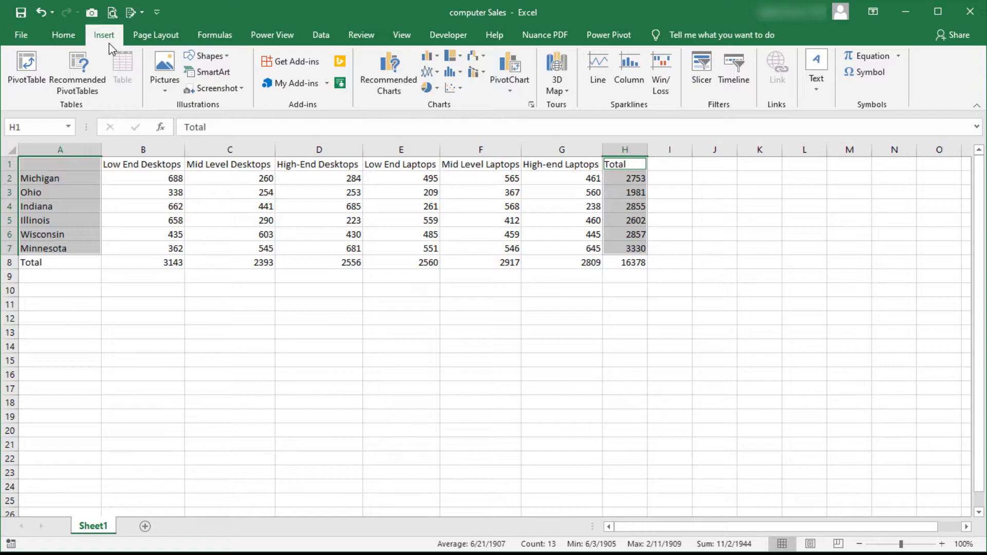
left_click(426, 60)
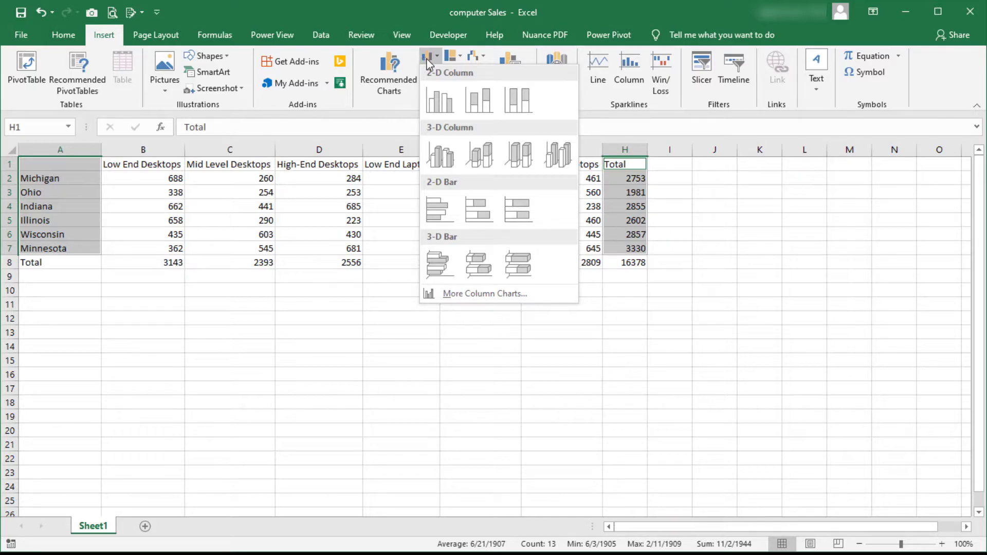
left_click(437, 90)
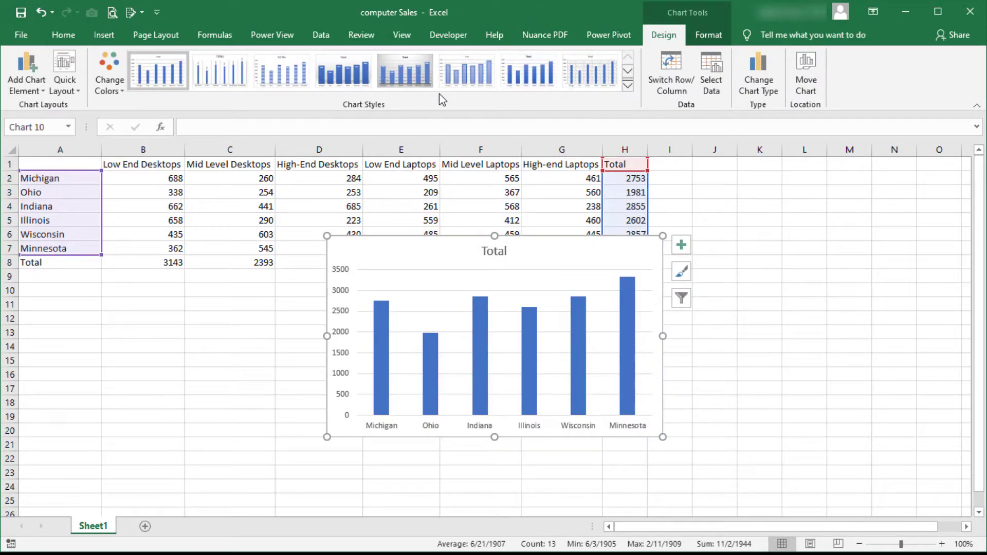
left_click_drag(563, 257, 466, 305)
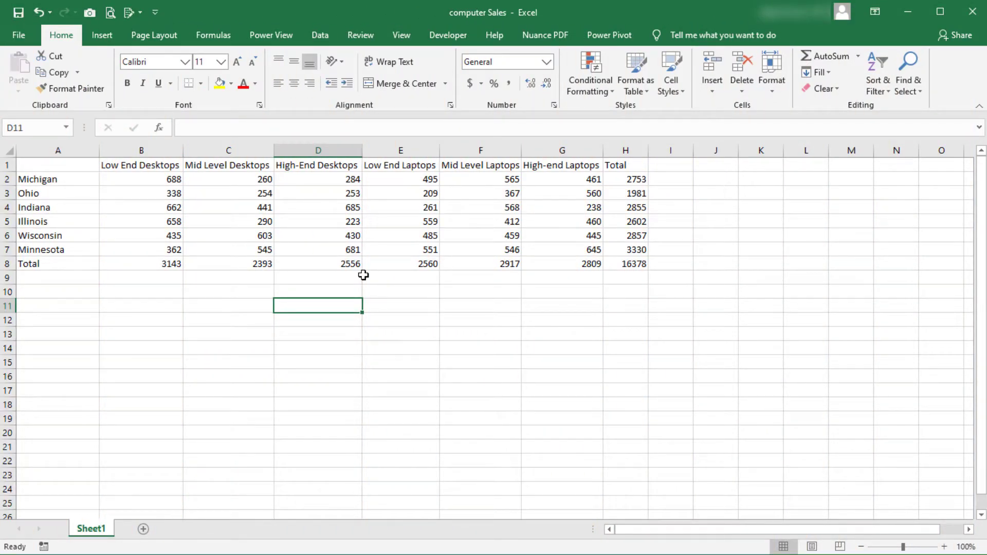
With empty cell D11 selected, insert a blank 2-D clustered column chart and move it below the table.
left_click(116, 41)
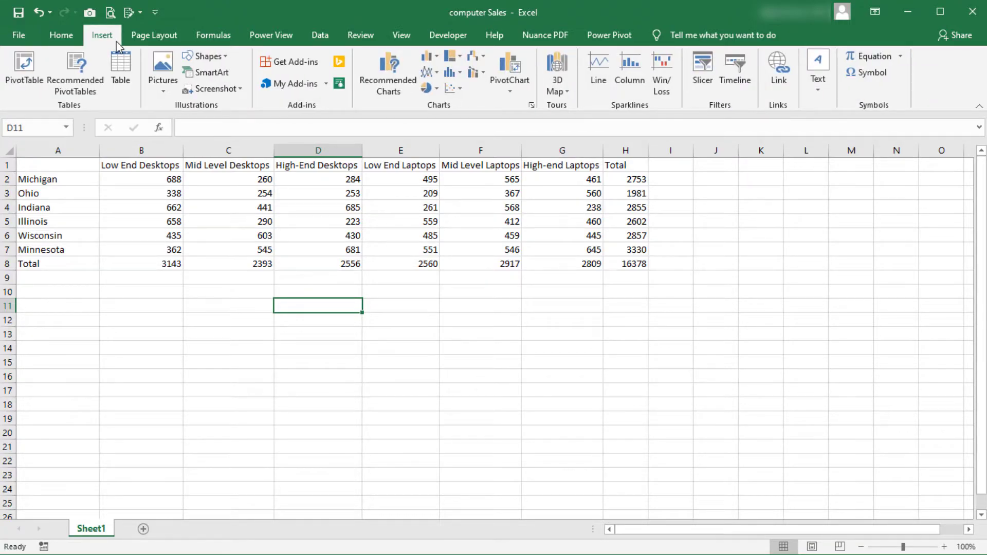
left_click(436, 57)
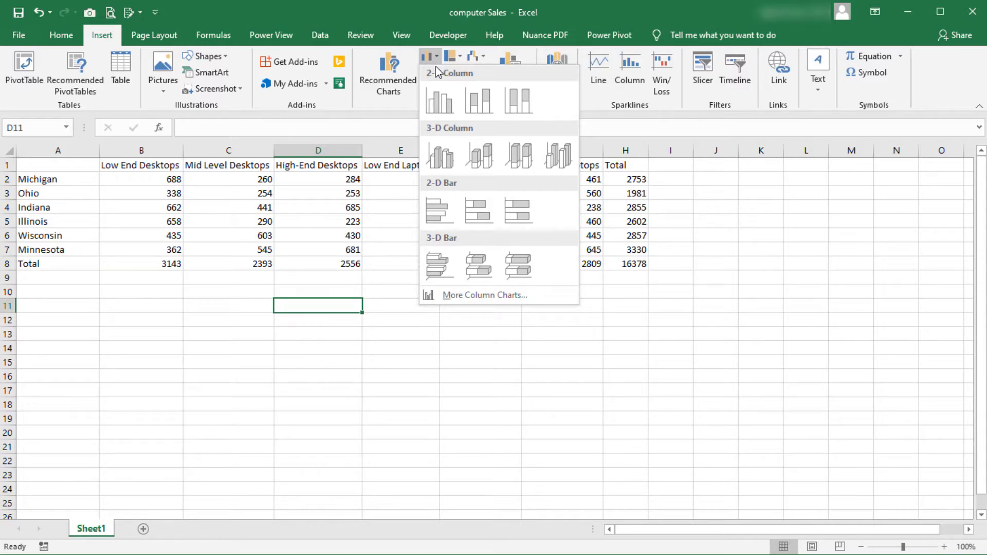
left_click(440, 101)
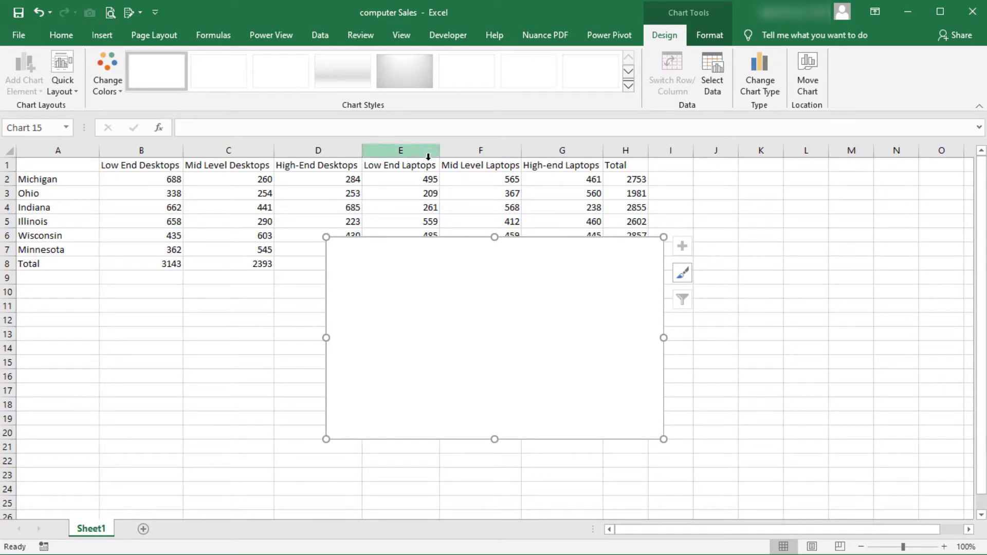
left_click_drag(584, 256, 504, 300)
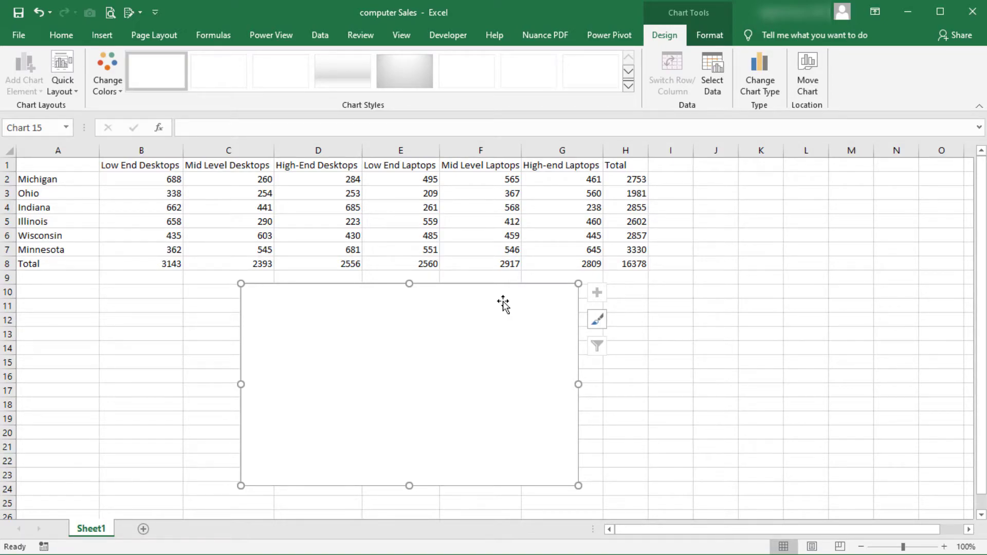
Copy the range A1:C7, paste it into the blank chart as its data, and deselect the chart.
left_click_drag(70, 167, 193, 245)
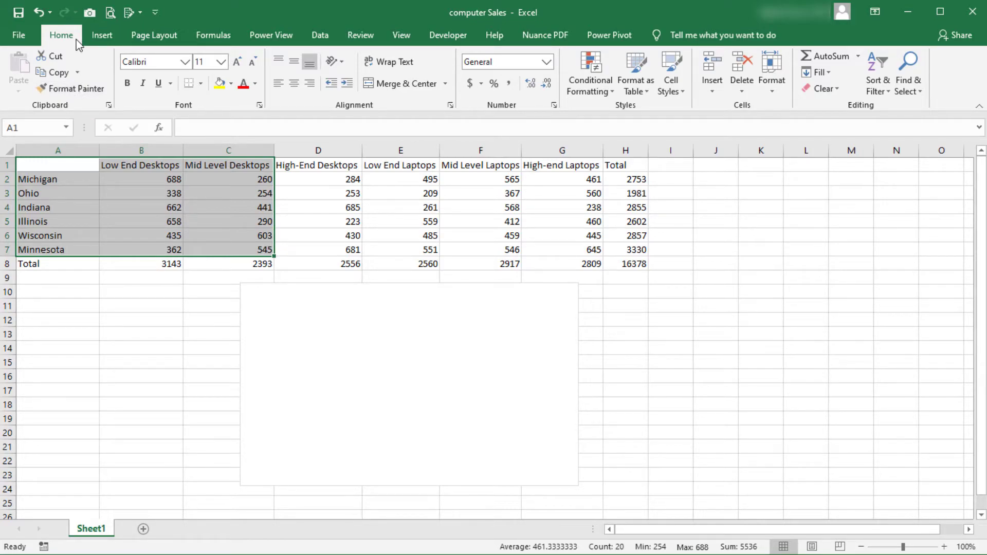
left_click(58, 72)
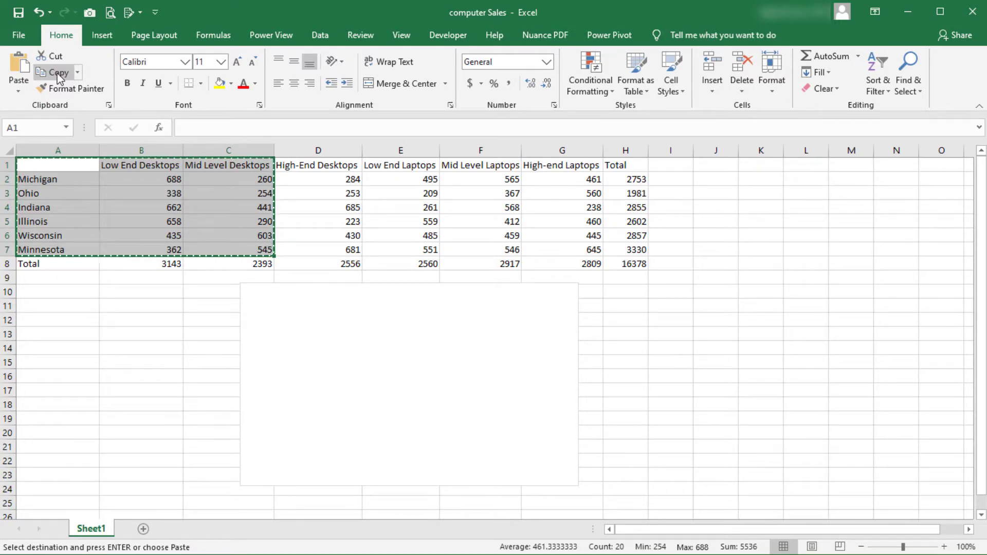
left_click(267, 323)
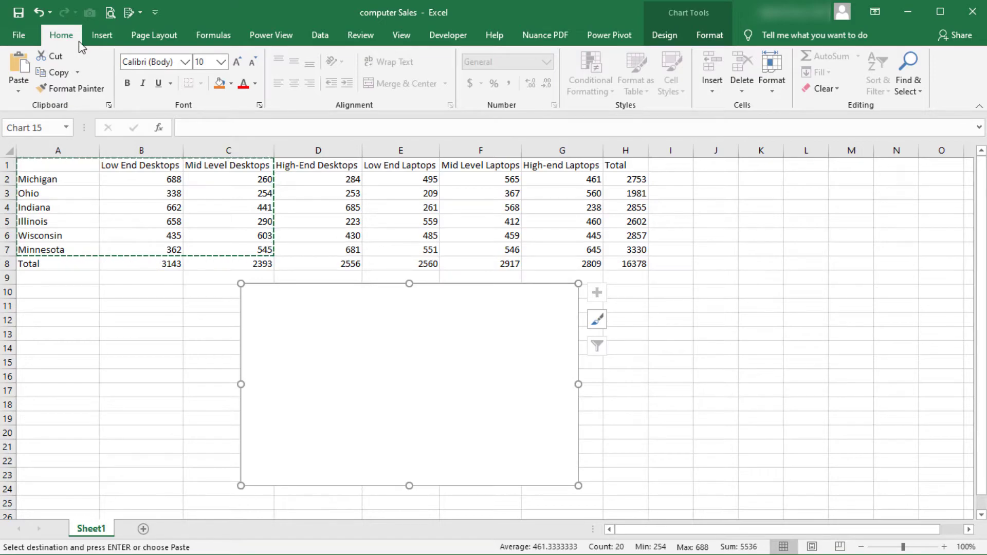
left_click(19, 66)
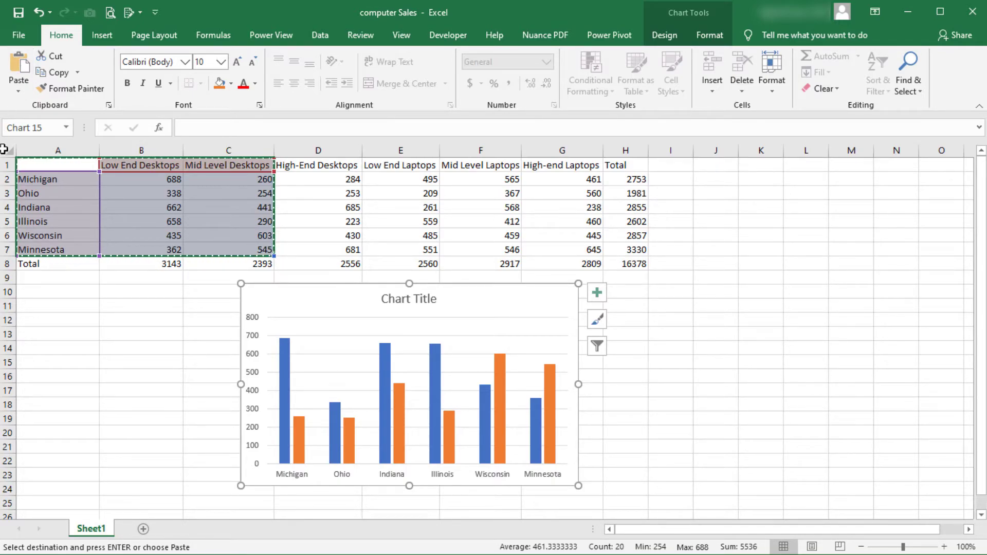
left_click(116, 319)
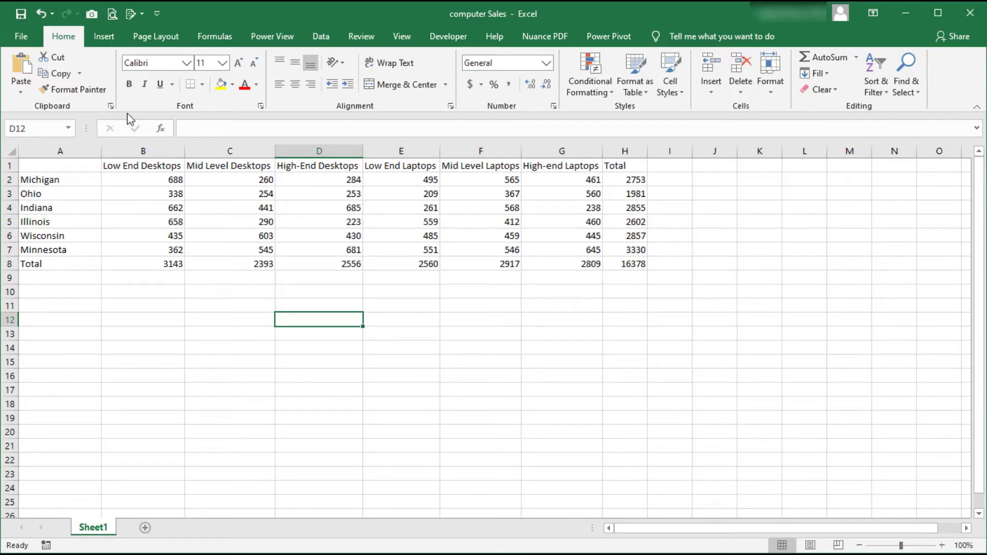
With empty cell D12 selected, insert a blank 2-D clustered column chart, move it below the table and deselect it.
left_click(105, 39)
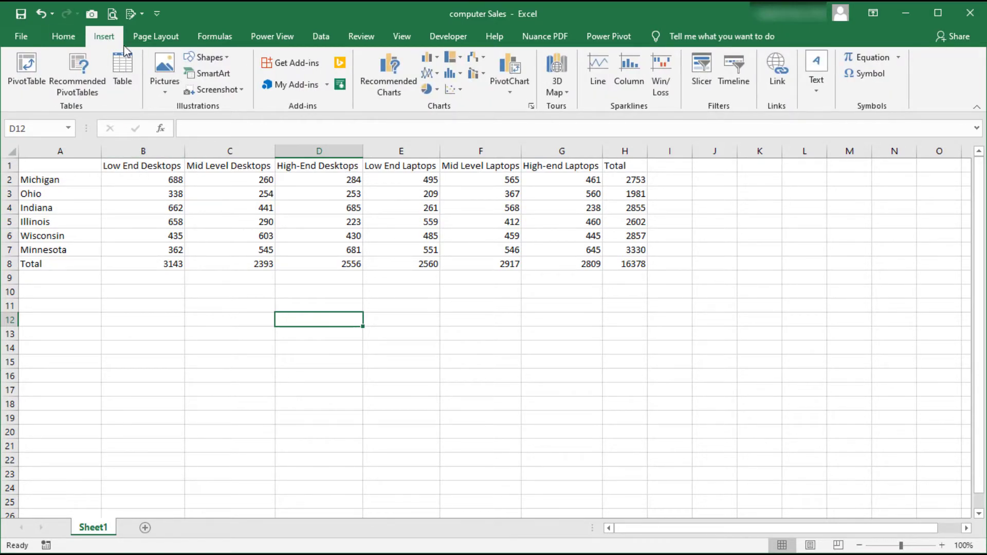
left_click(427, 60)
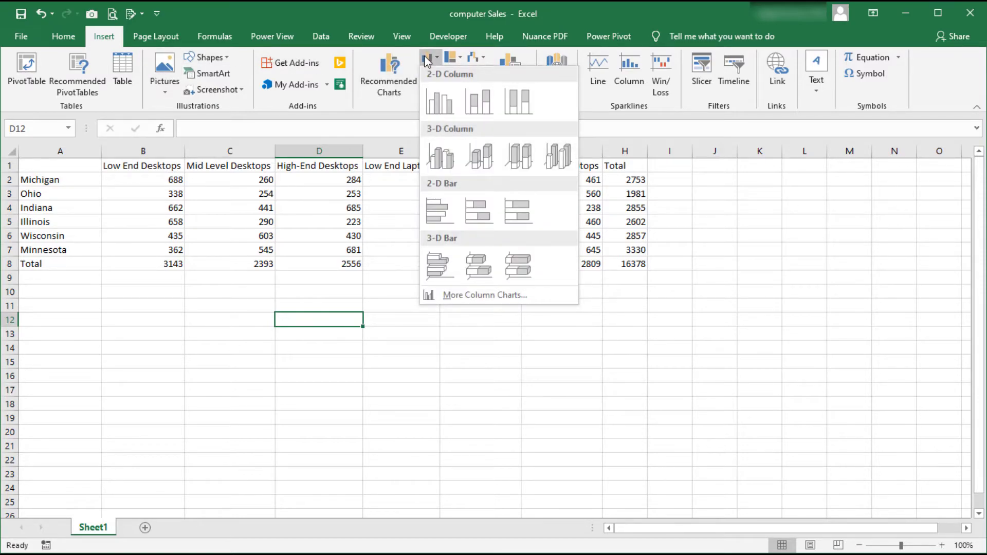
left_click(442, 102)
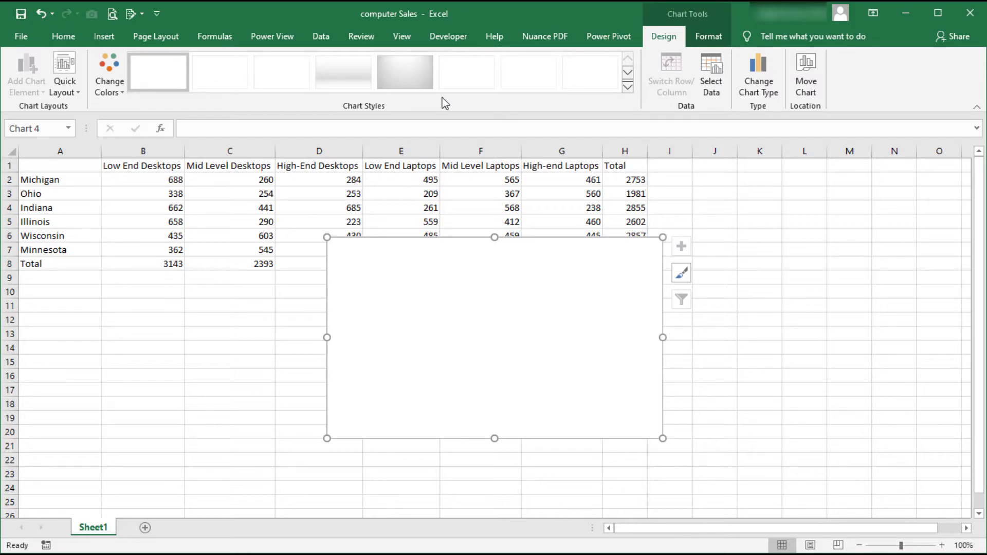
left_click_drag(580, 261, 487, 309)
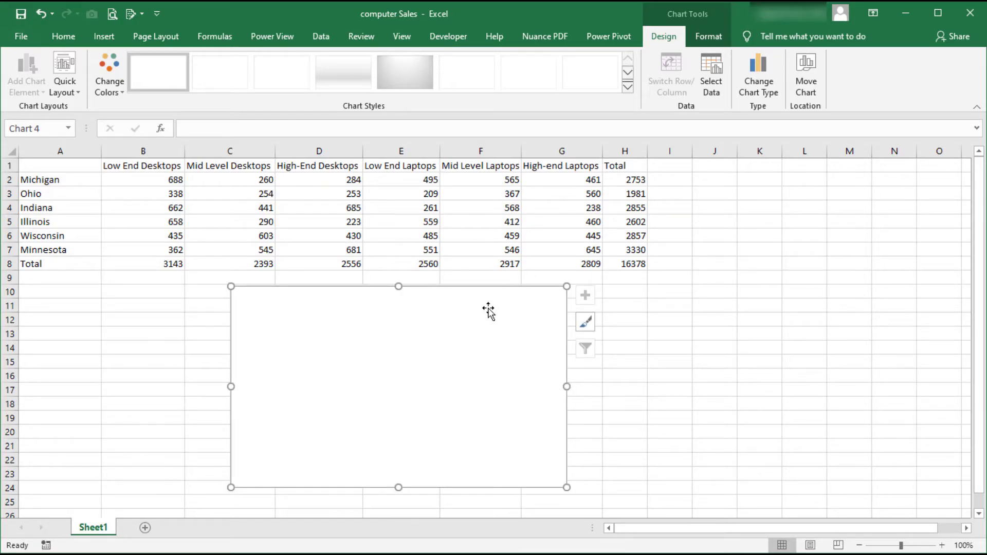
left_click(609, 373)
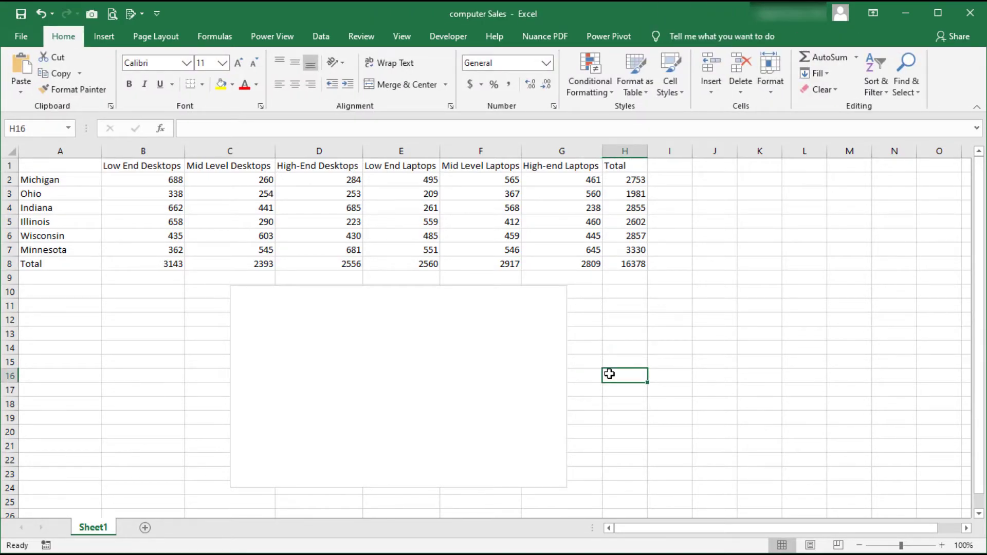
Set the blank chart's data source to the non-adjacent ranges A1:G2 and A4:G4 on Sheet1.
left_click(538, 347)
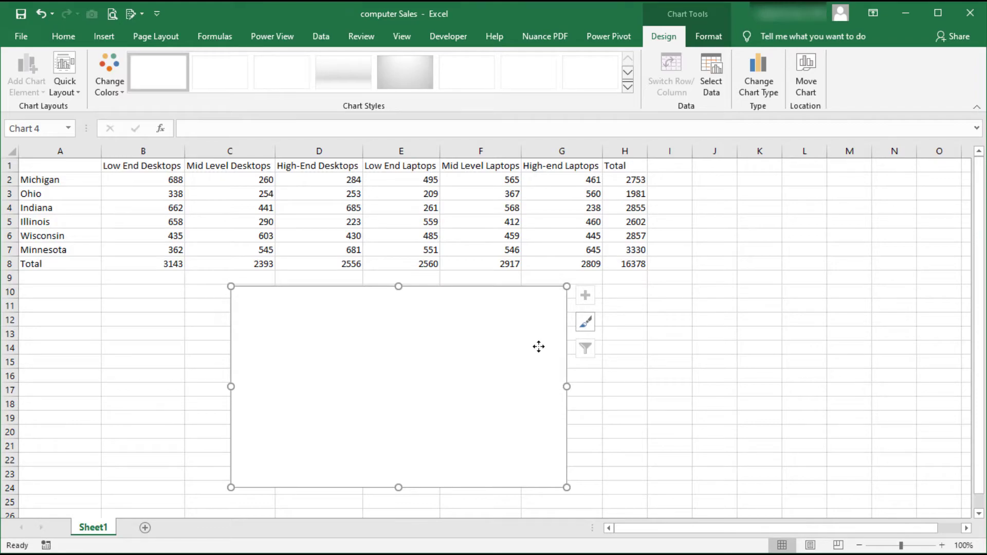
left_click(710, 94)
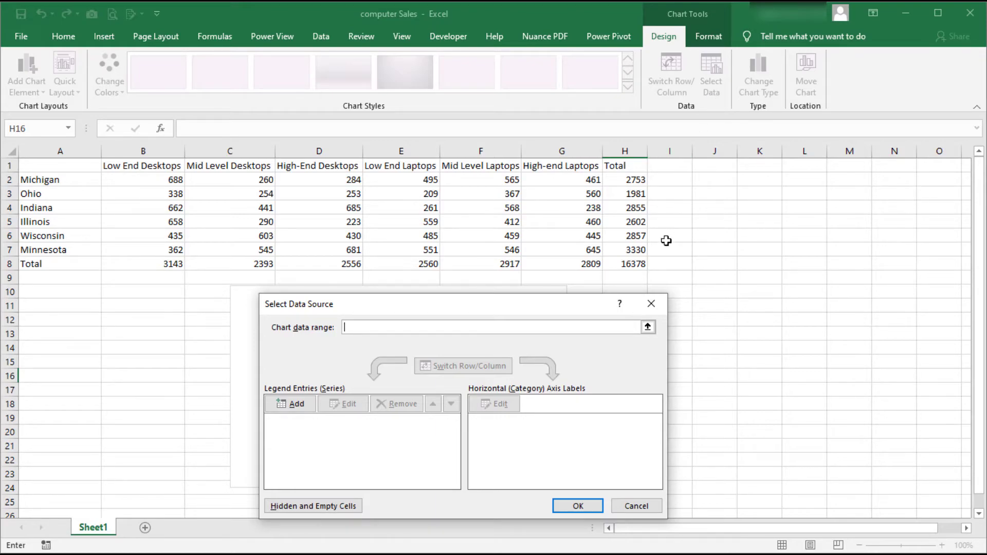
left_click(647, 327)
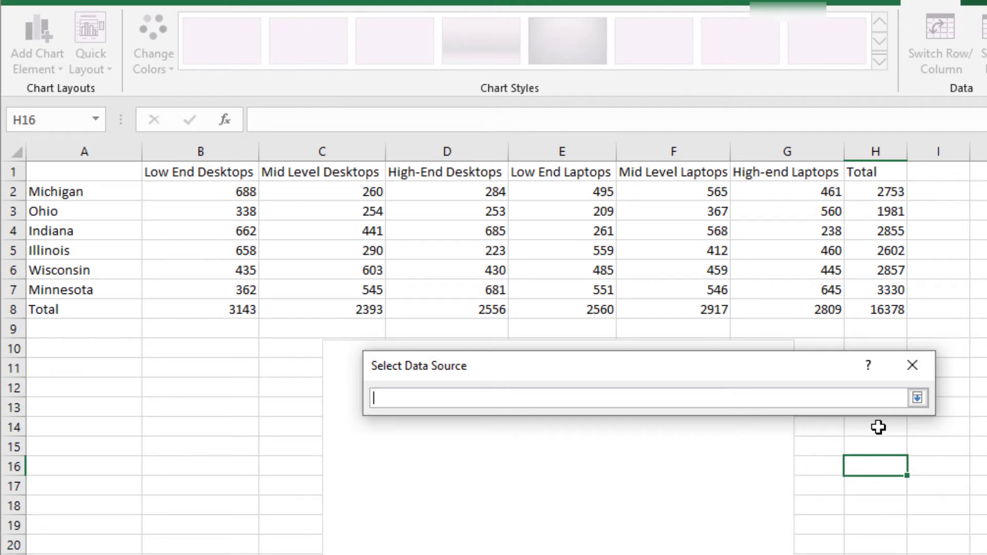
left_click_drag(112, 172, 745, 183)
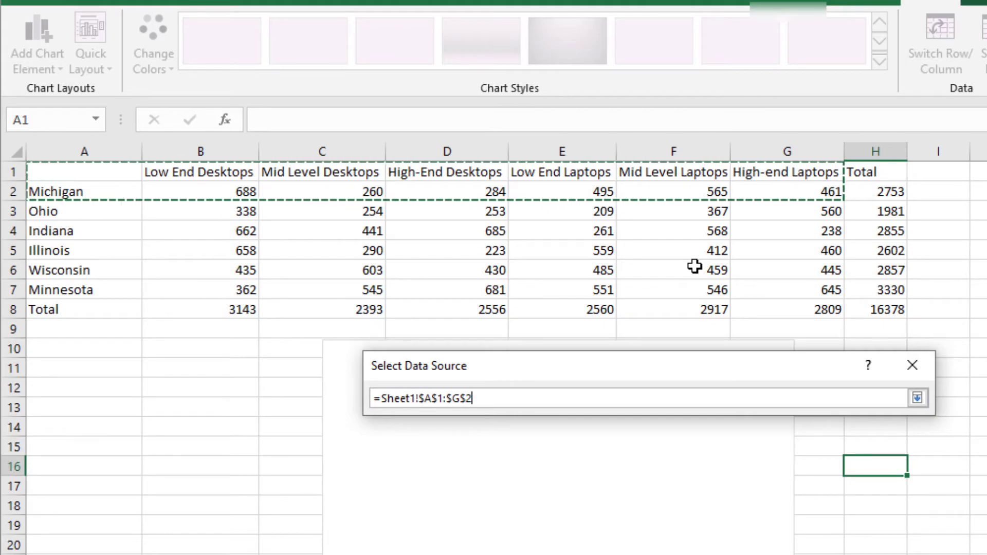
type(",")
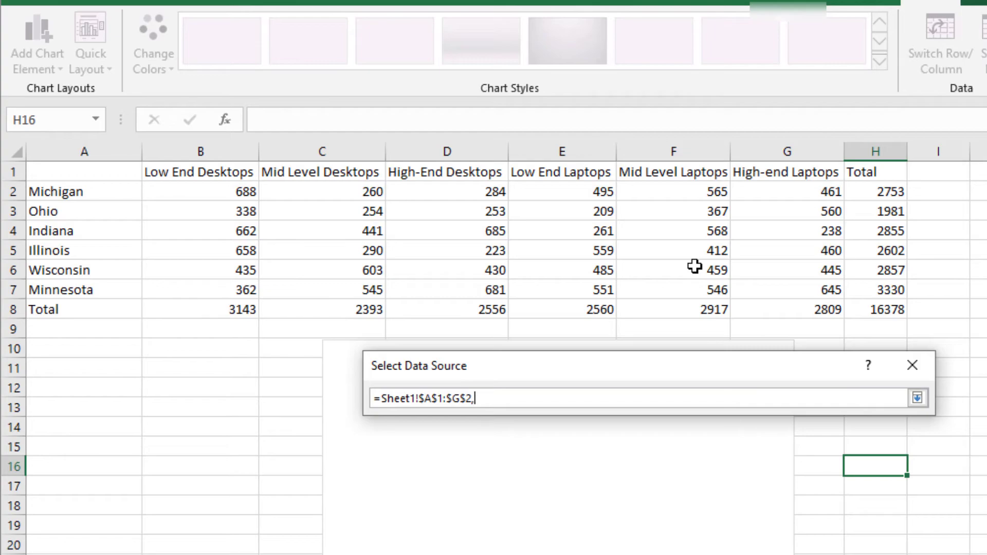
left_click_drag(123, 230, 746, 221)
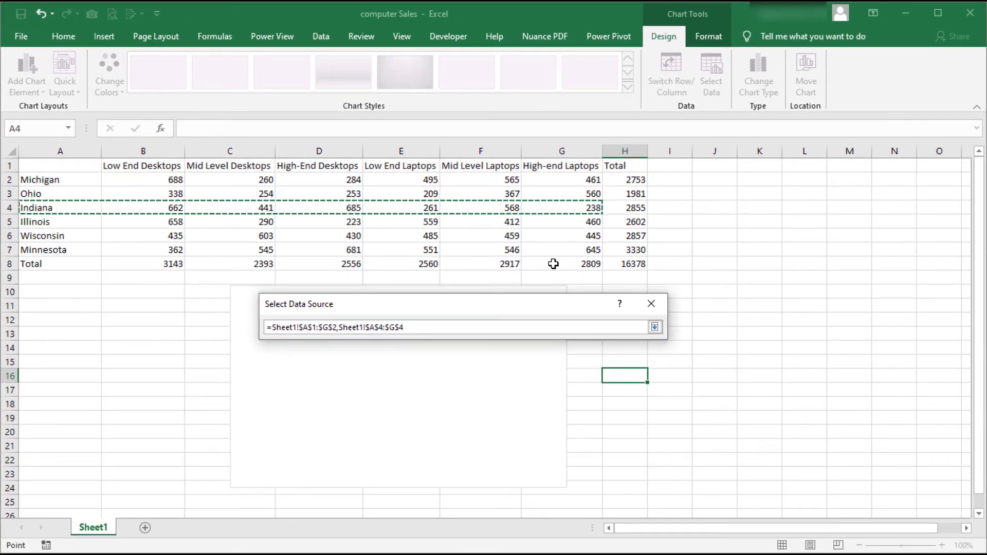
left_click(655, 330)
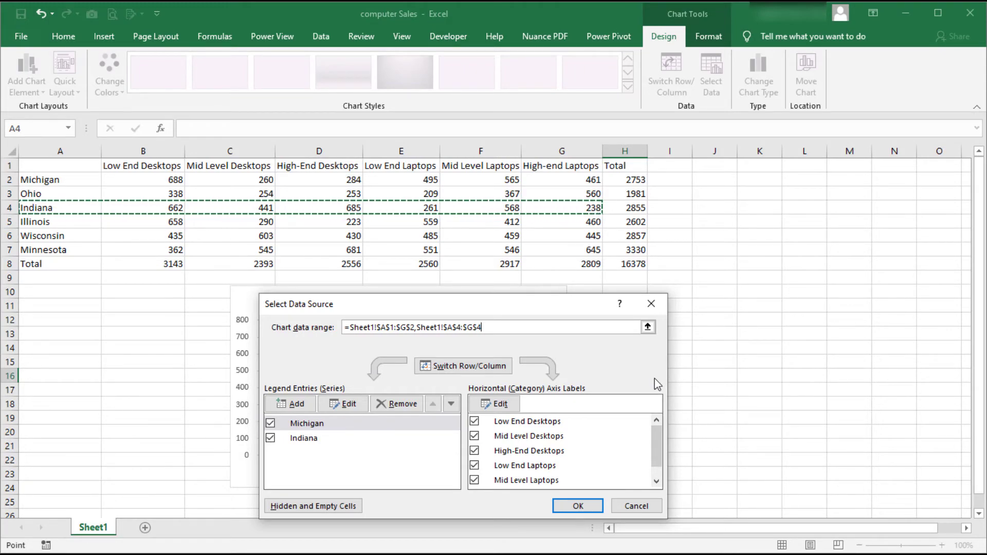
left_click(578, 505)
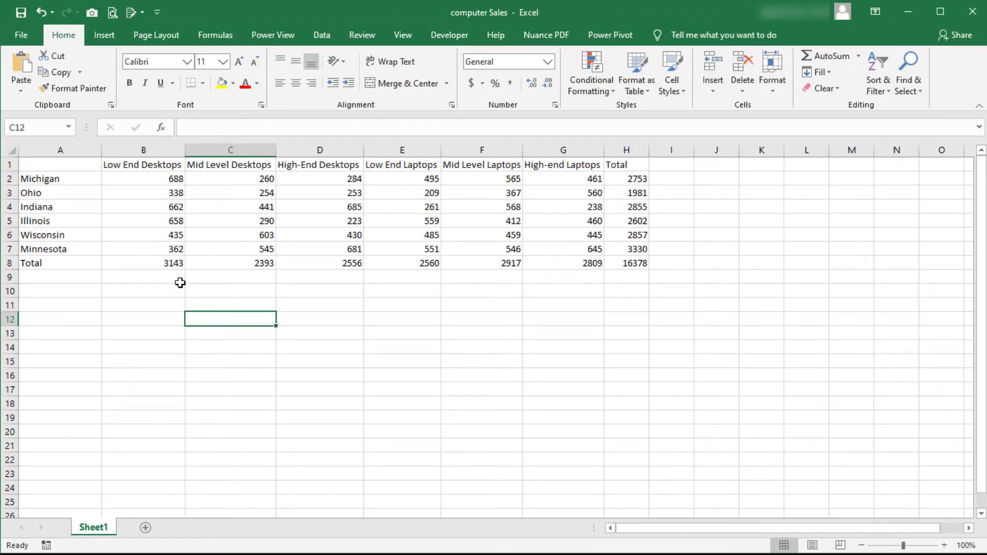
Create an embedded default column chart from A1:G6 and move it below the table.
left_click(73, 166)
left_click_drag(74, 166, 544, 229)
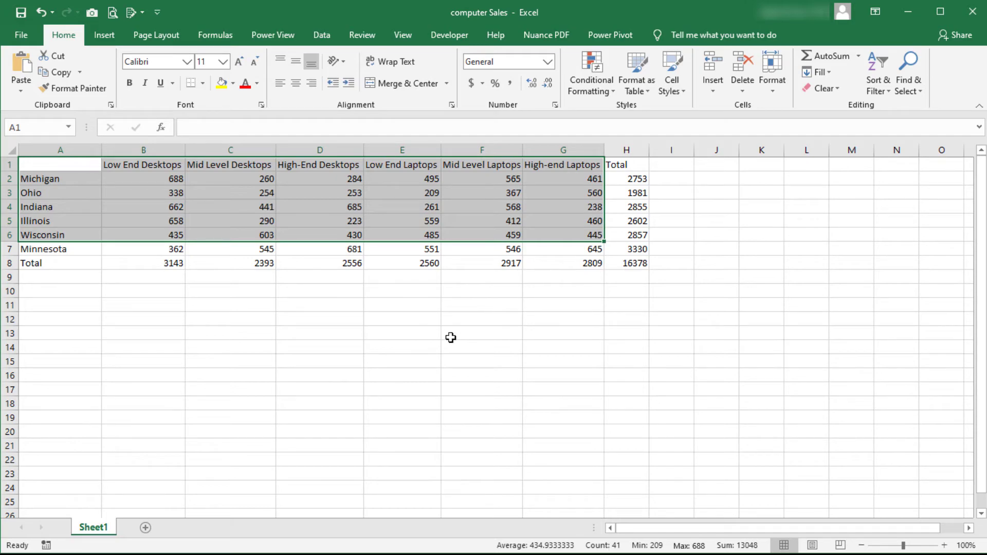
key("alt+F1")
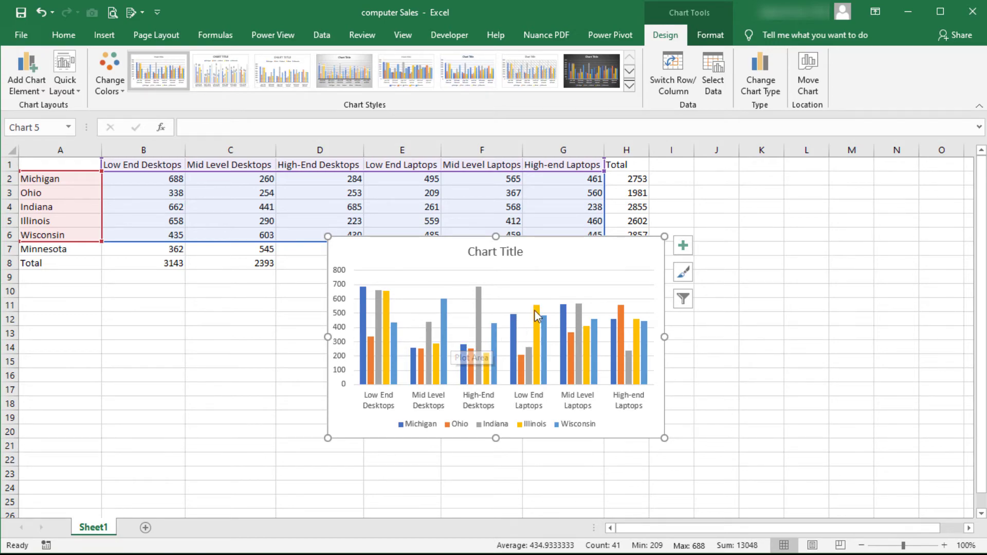
left_click_drag(558, 261, 464, 301)
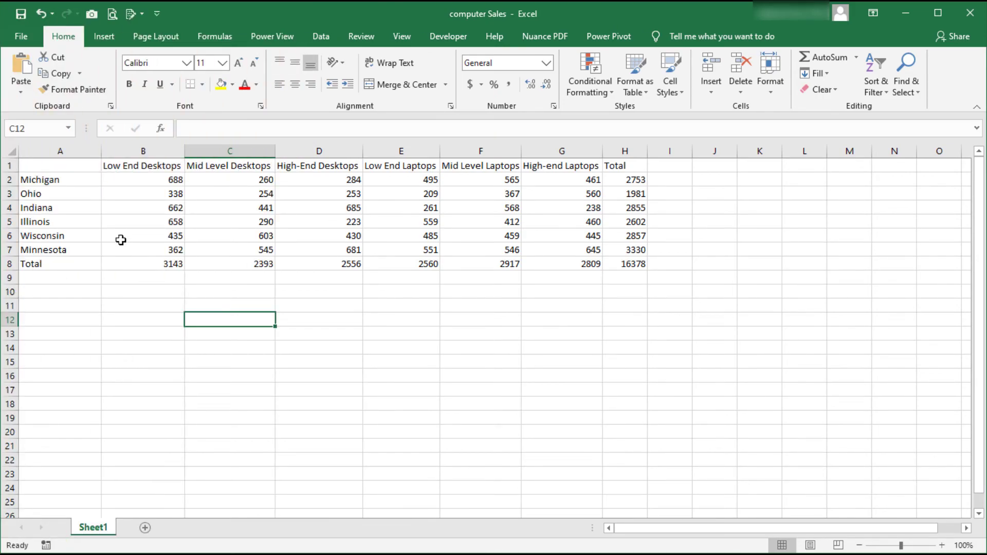
Create a default chart on its own chart sheet from the range A1:G6.
left_click_drag(90, 166, 564, 234)
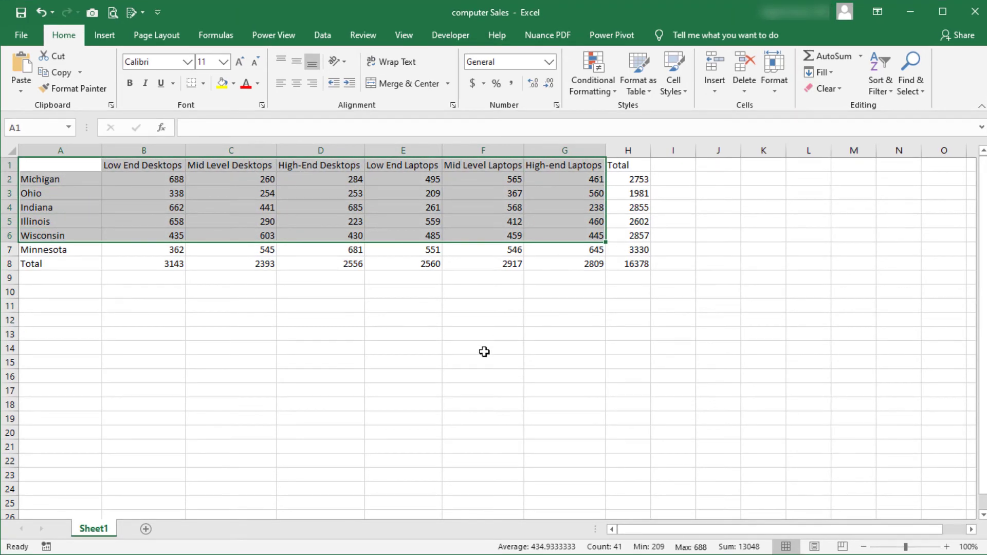
key("F11")
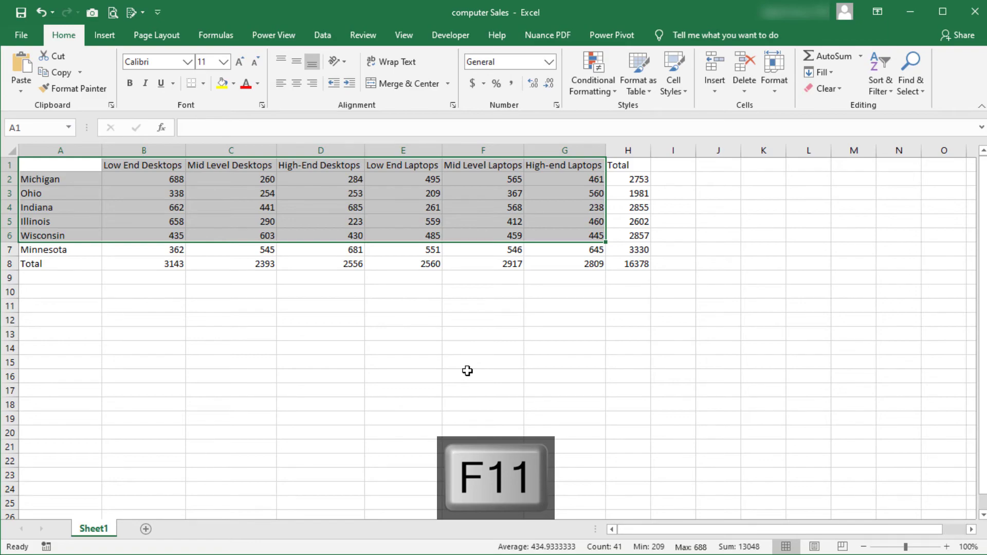